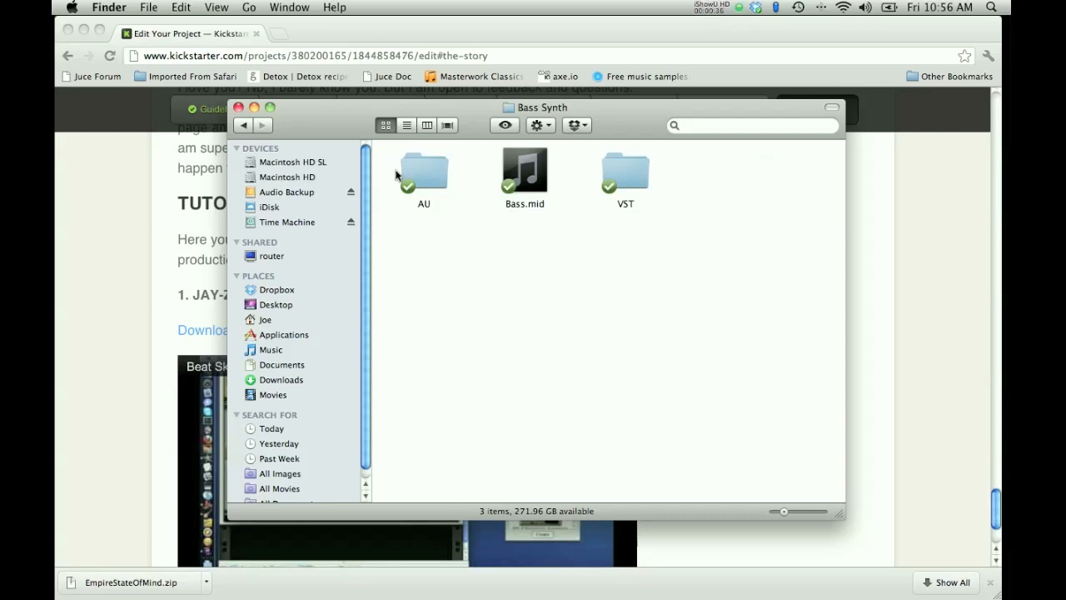
- Go back to the Lights folder in Finder and open its Sessions subfolder to view the project files
{"action": "left_click", "coordinate": [243, 127]}
{"action": "left_click", "coordinate": [243, 127]}
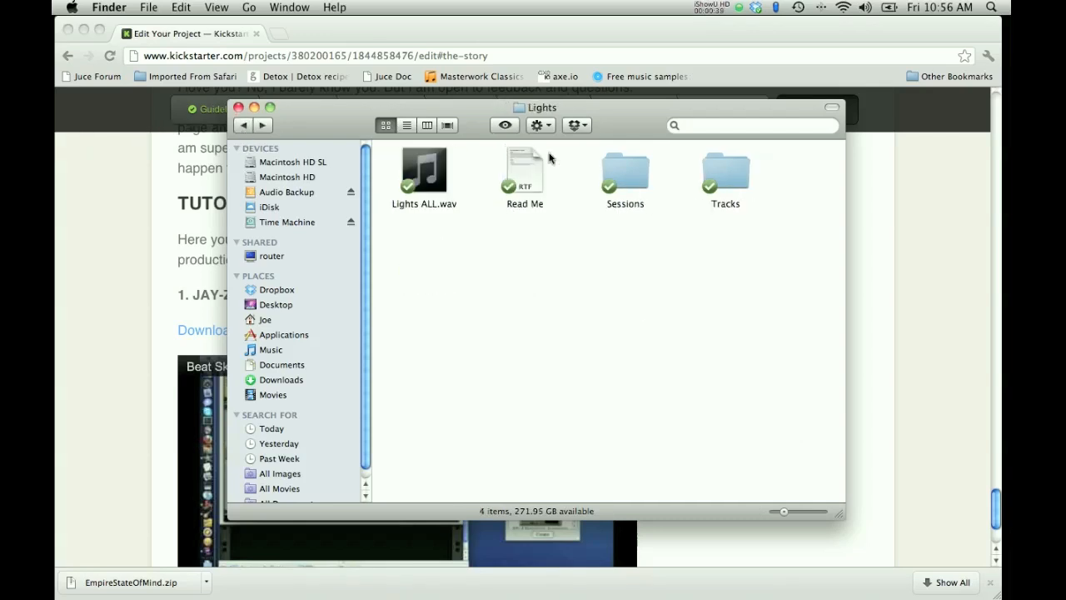
{"action": "double_click", "coordinate": [621, 176]}
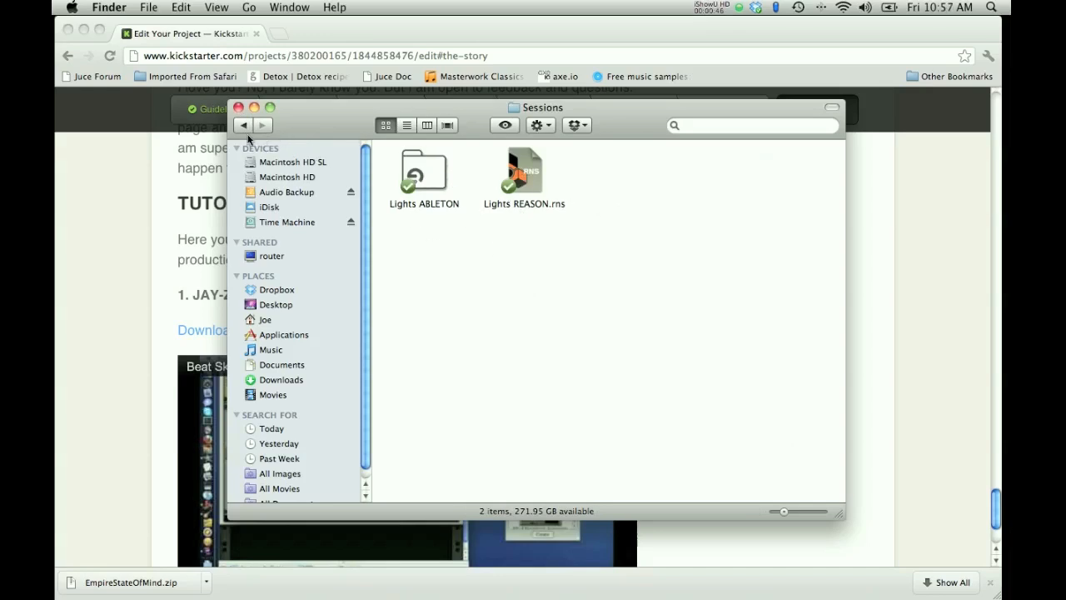
- Switch to Chrome and look over the rewards and tutorial sections of the Kickstarter project story
{"action": "left_click", "coordinate": [119, 164]}
{"action": "scroll", "coordinate": [953, 309], "scroll_direction": "up", "scroll_amount": 20}
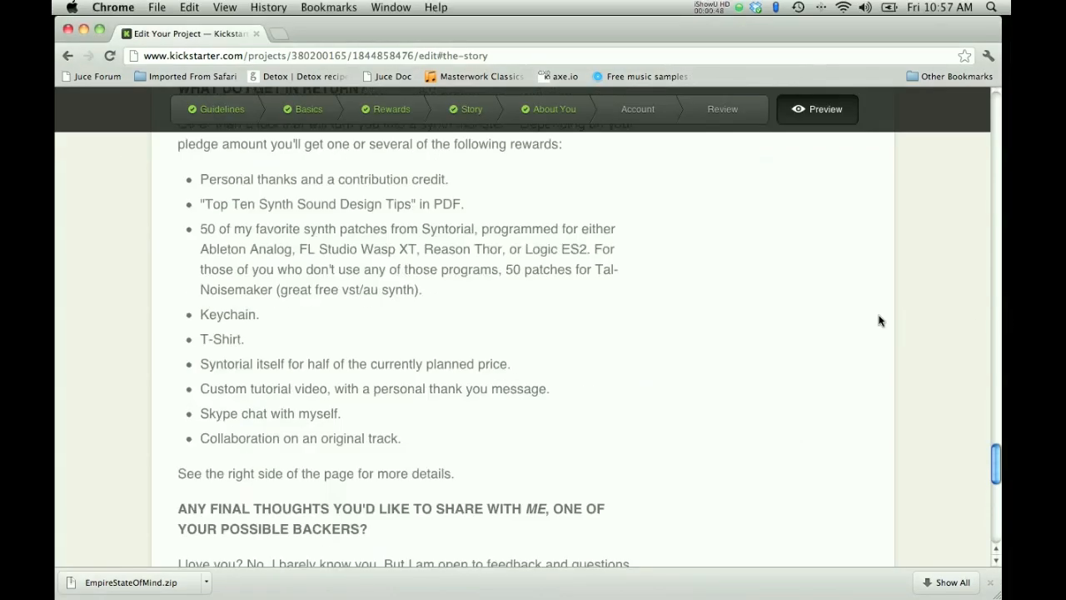
{"action": "scroll", "coordinate": [877, 263], "scroll_direction": "down", "scroll_amount": 8}
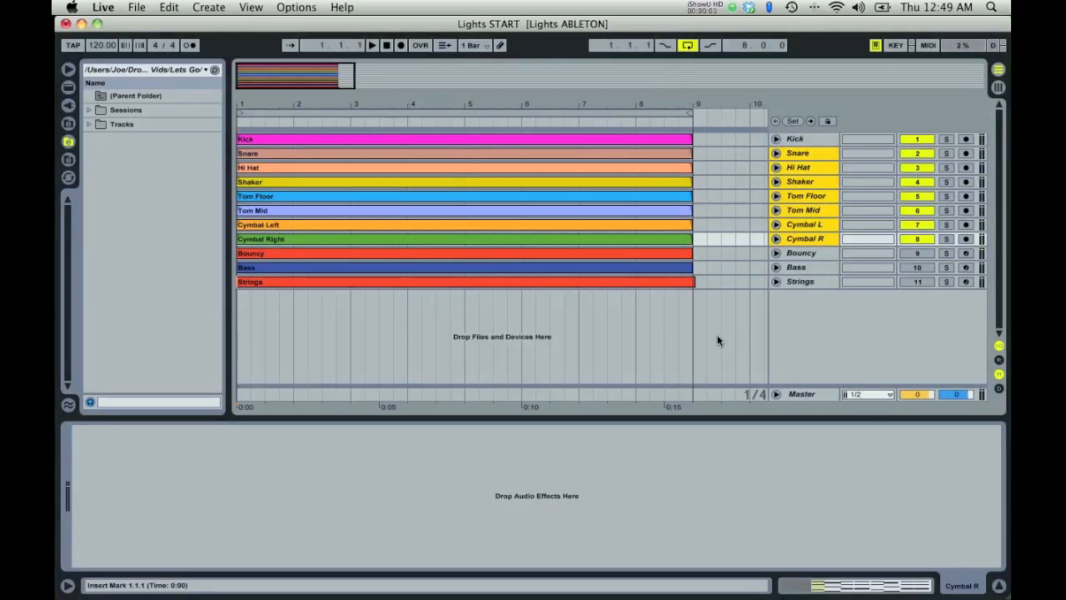
- In the Lights START set in Ableton Live, play the arrangement, unfold all tracks to inspect their contents, and fold them again
{"action": "key", "text": "space"}
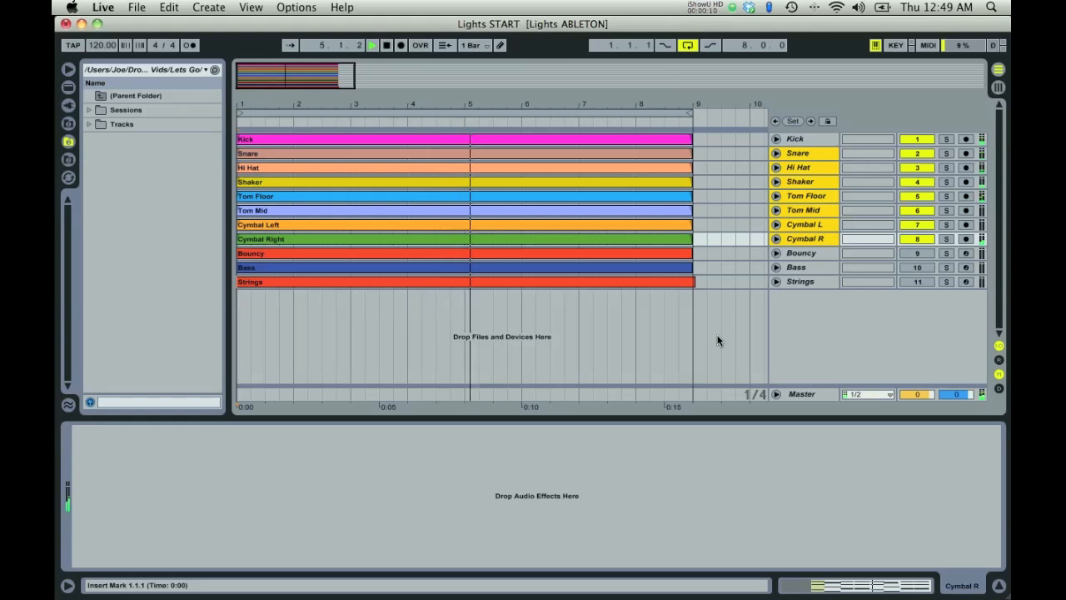
{"action": "left_click", "coordinate": [776, 141], "text": "alt"}
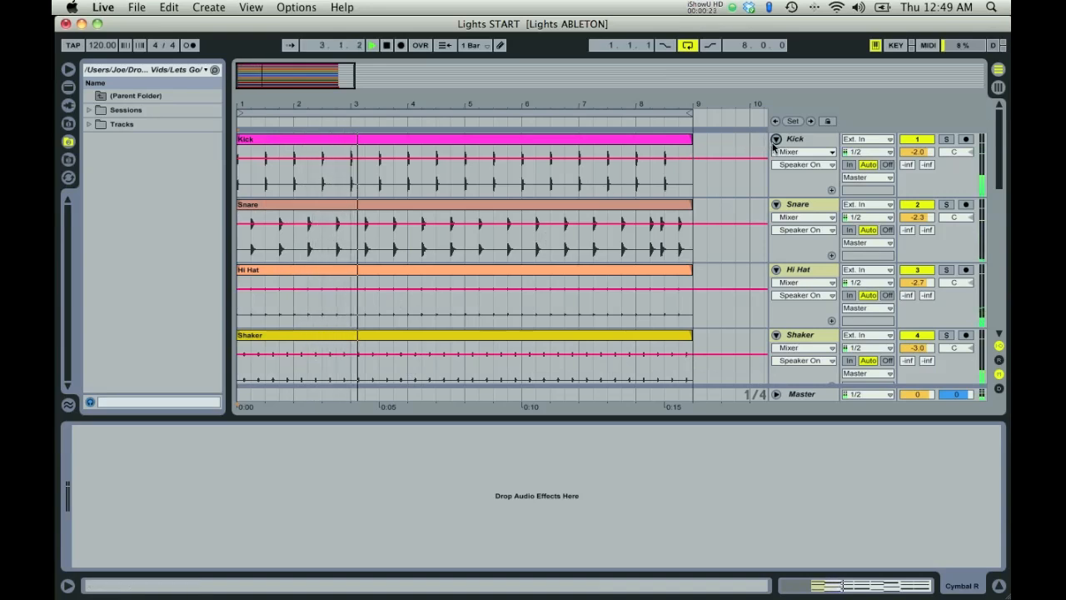
{"action": "left_click", "coordinate": [776, 140], "text": "alt"}
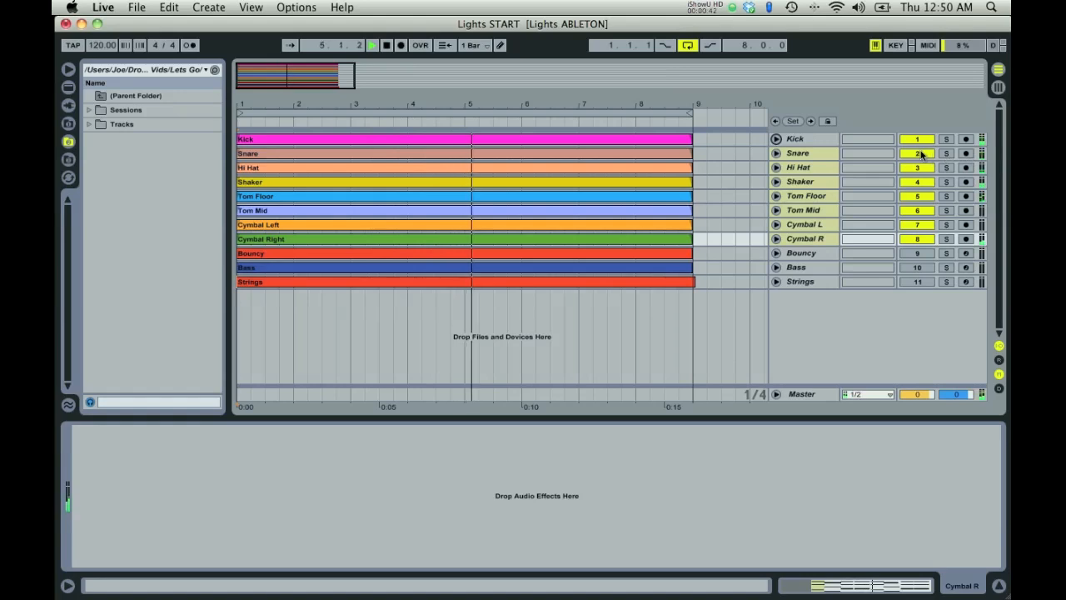
- Deactivate the drum tracks from Snare through Cymbal R, leaving only the Kick active, stop playback, and clear the multi-track selection
{"action": "left_click", "coordinate": [918, 153]}
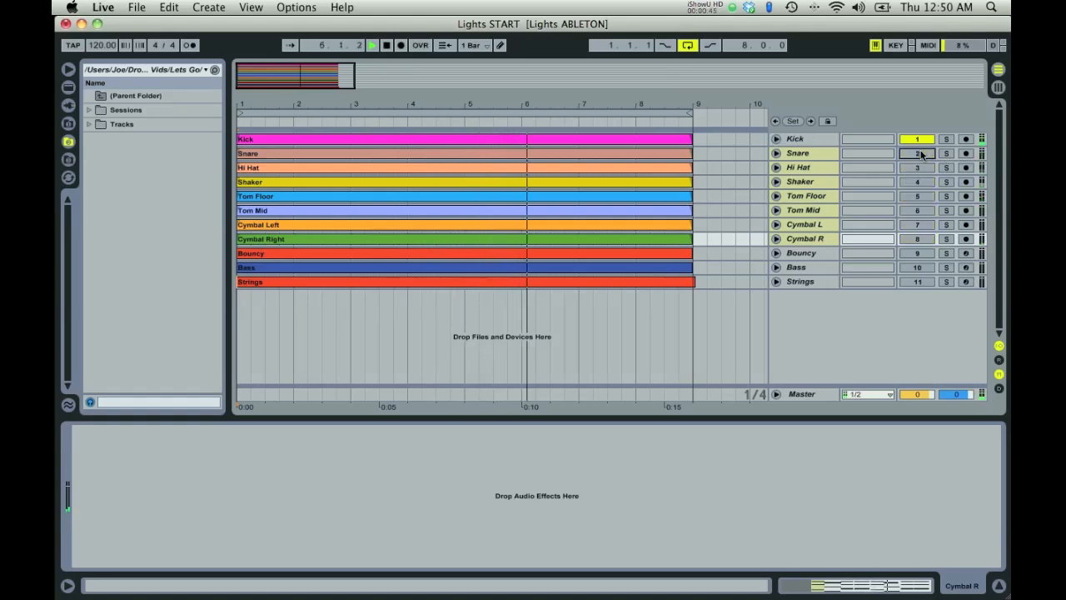
{"action": "left_click", "coordinate": [917, 153]}
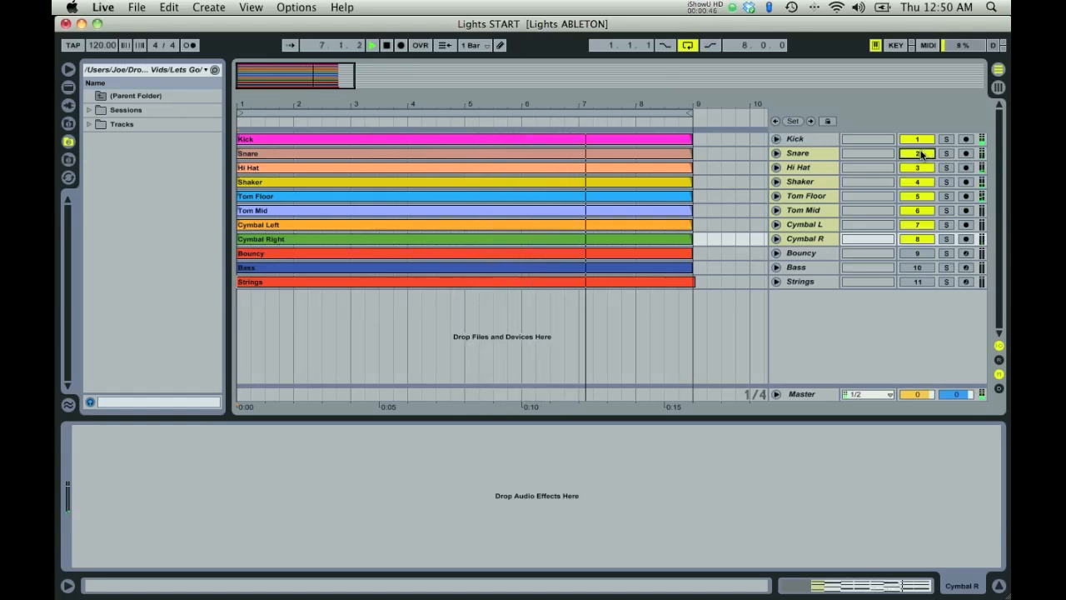
{"action": "left_click", "coordinate": [919, 154]}
{"action": "key", "text": "space"}
{"action": "left_click", "coordinate": [623, 281]}
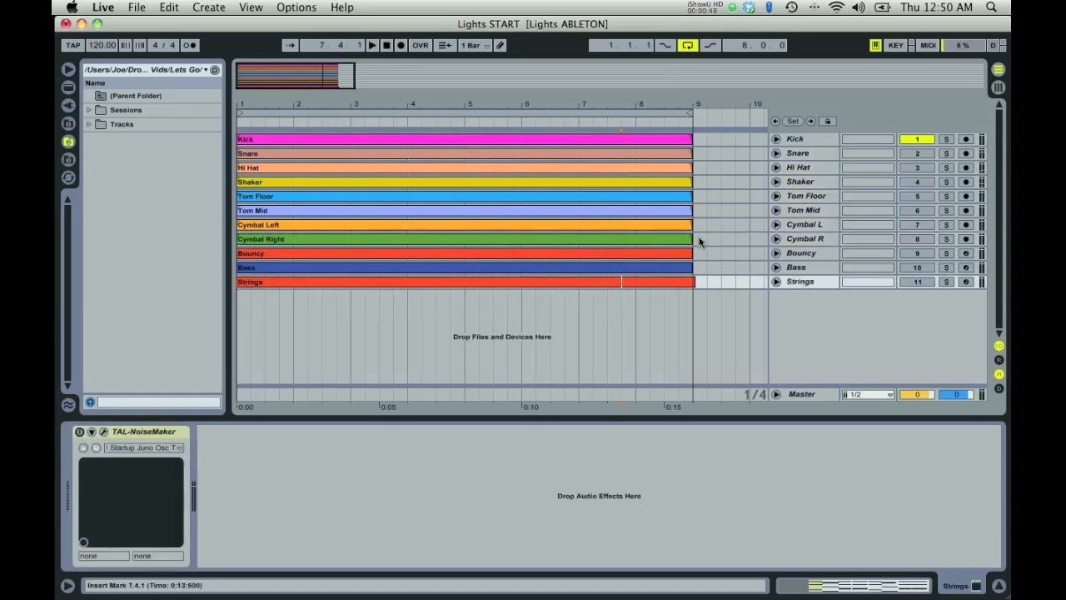
- During playback, reactivate Snare, Hi Hat, Shaker, both toms and both cymbals in turn, and stop the transport
{"action": "left_click", "coordinate": [915, 168]}
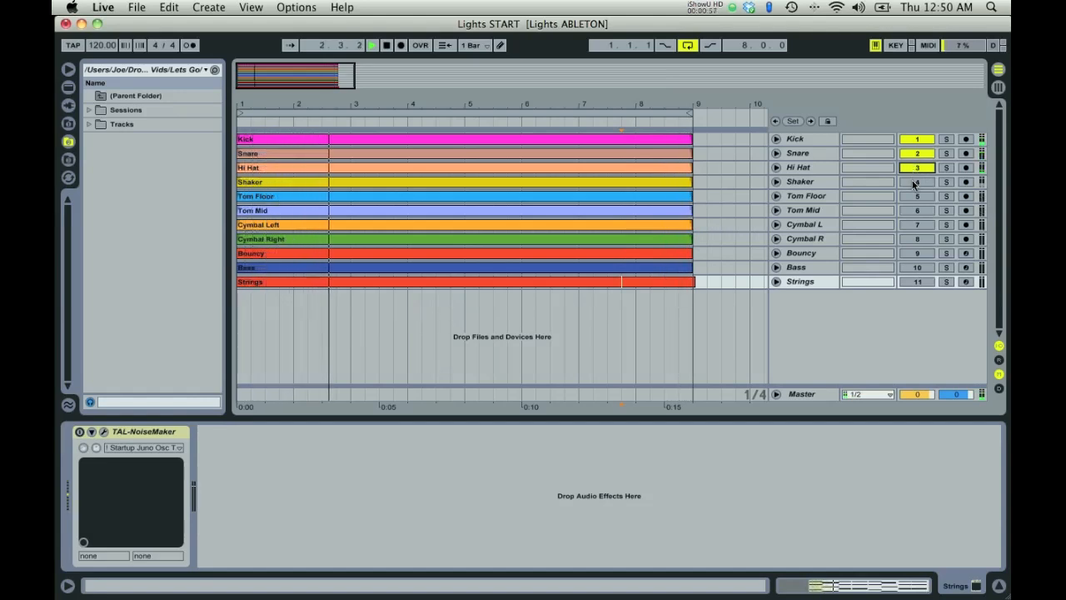
{"action": "left_click", "coordinate": [914, 183]}
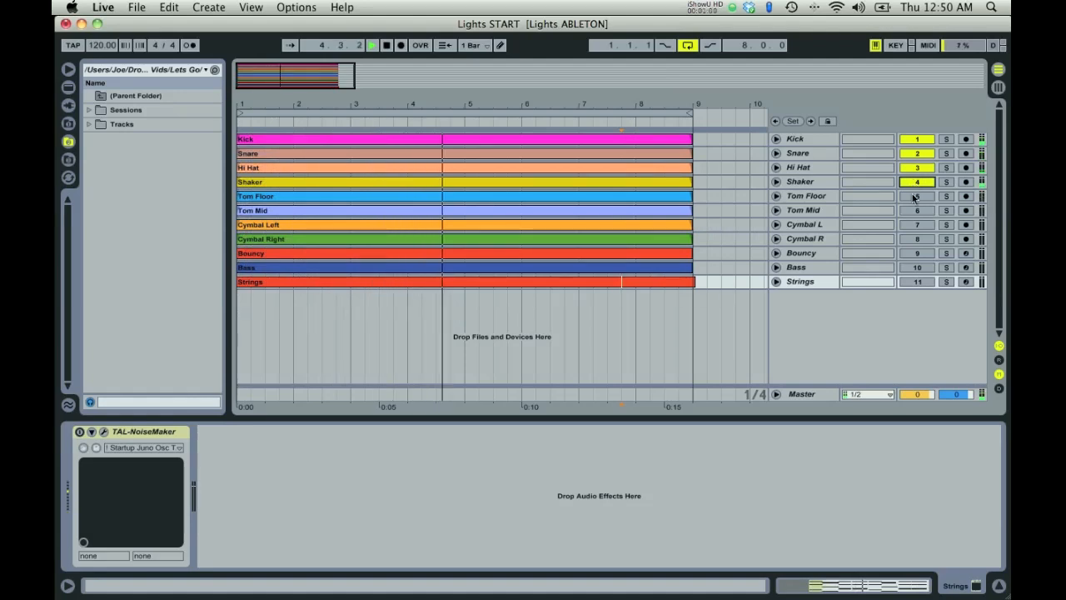
{"action": "left_click", "coordinate": [914, 197]}
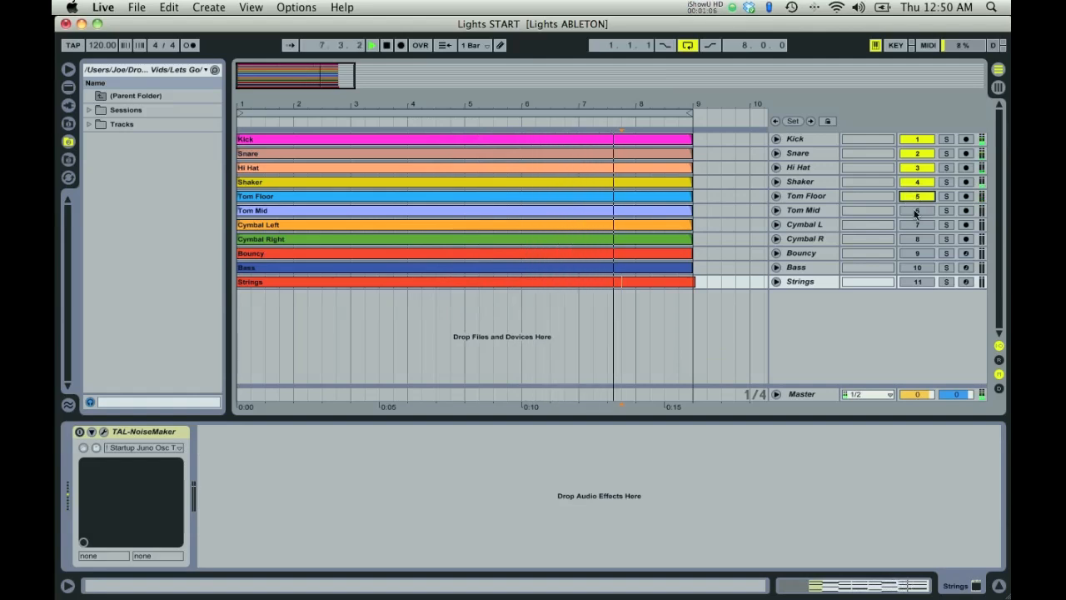
{"action": "left_click", "coordinate": [915, 211]}
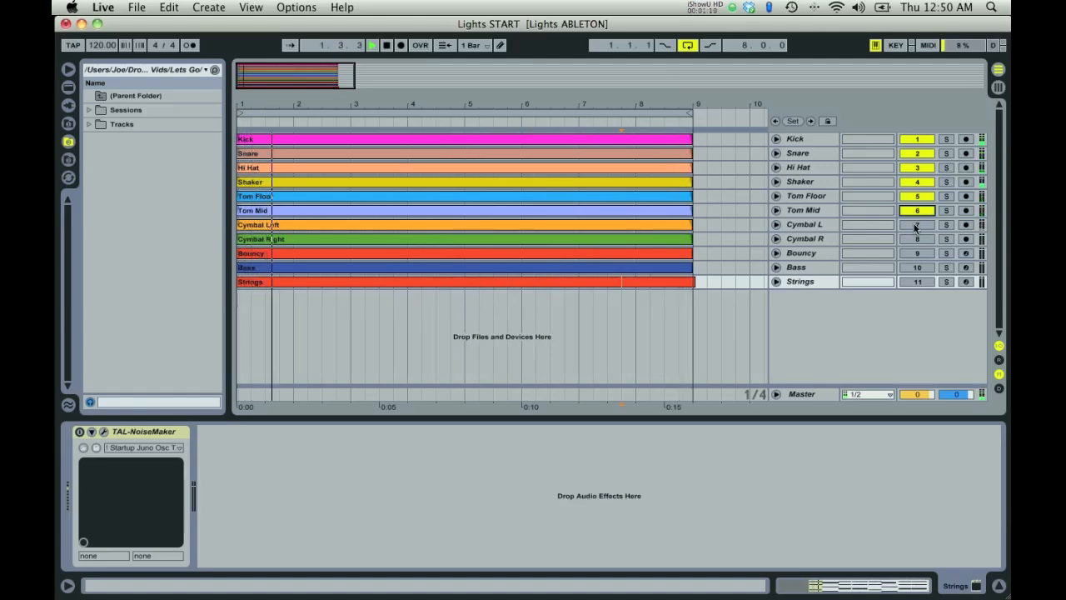
{"action": "left_click", "coordinate": [916, 224]}
{"action": "left_click", "coordinate": [916, 239]}
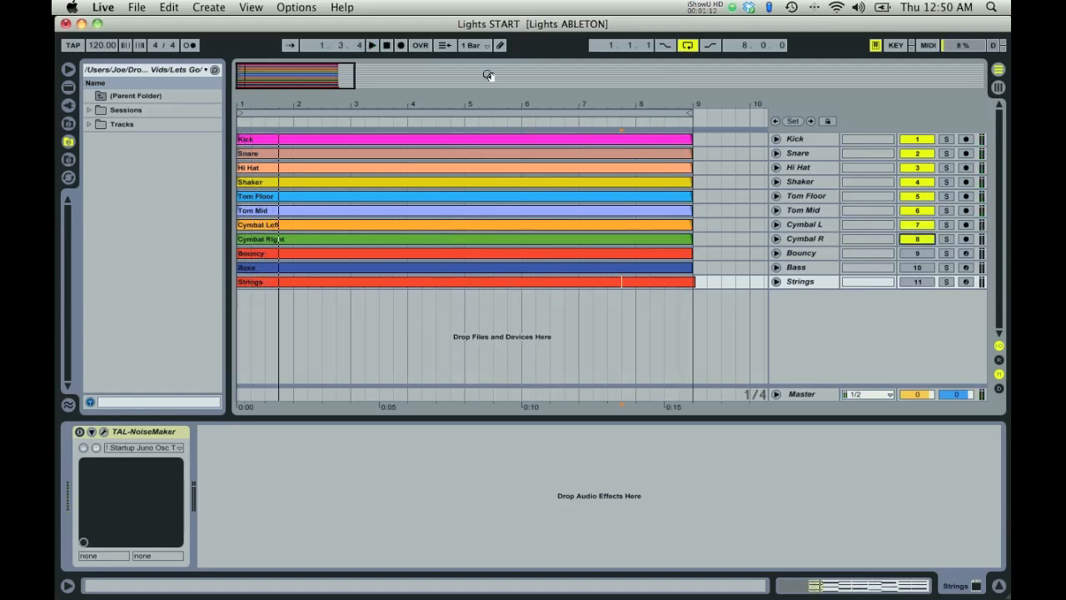
{"action": "left_click", "coordinate": [387, 47]}
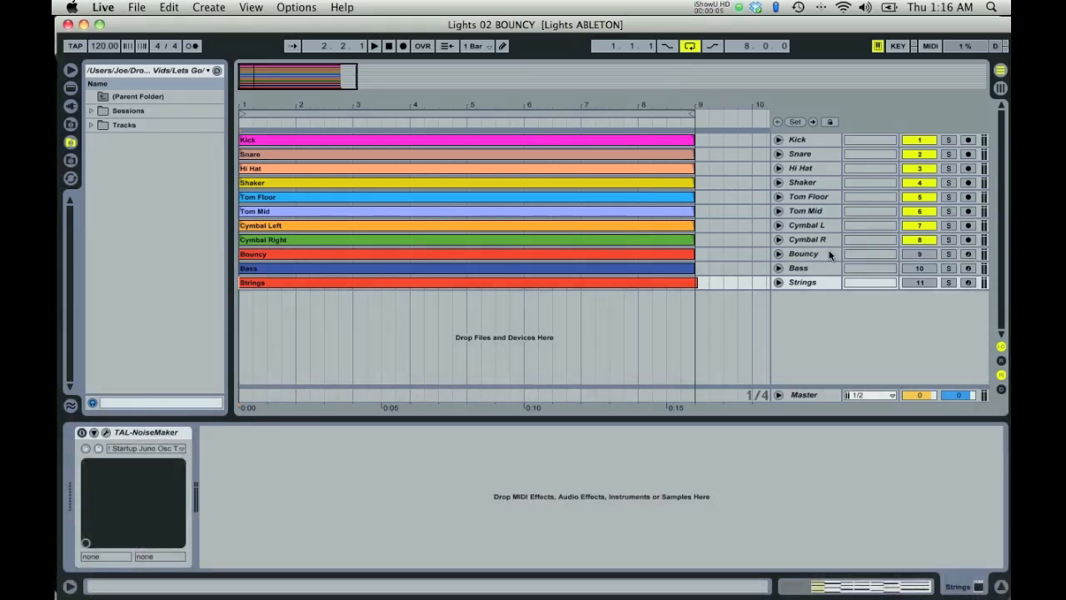
- Inspect the Bouncy track's notes, solo the track, enable its TAL-NoiseMaker synth and open the synth's editor
{"action": "left_click", "coordinate": [779, 254]}
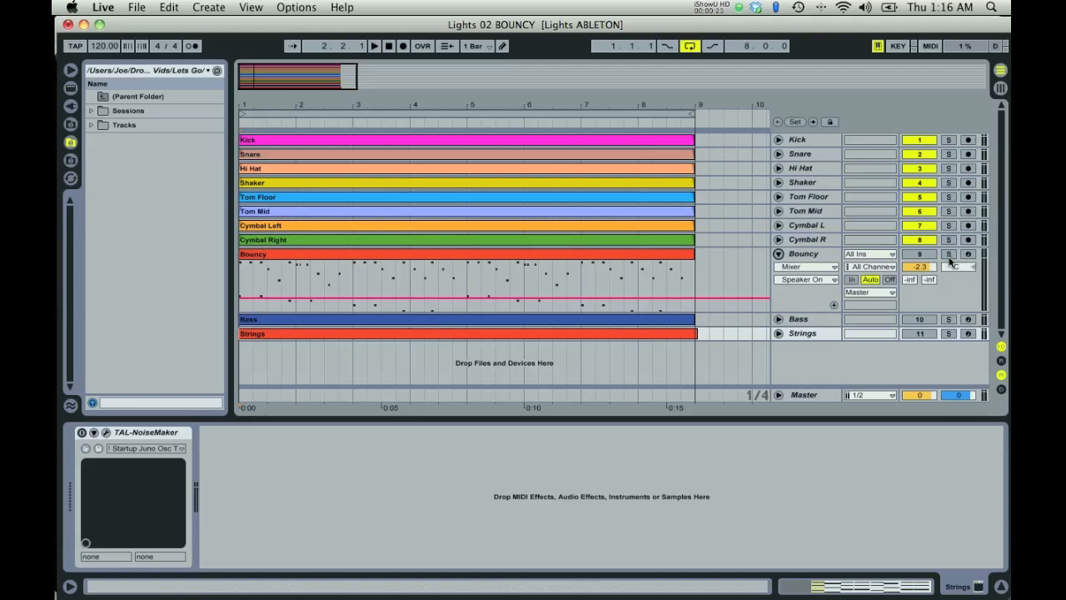
{"action": "left_click", "coordinate": [779, 254]}
{"action": "left_click", "coordinate": [823, 254]}
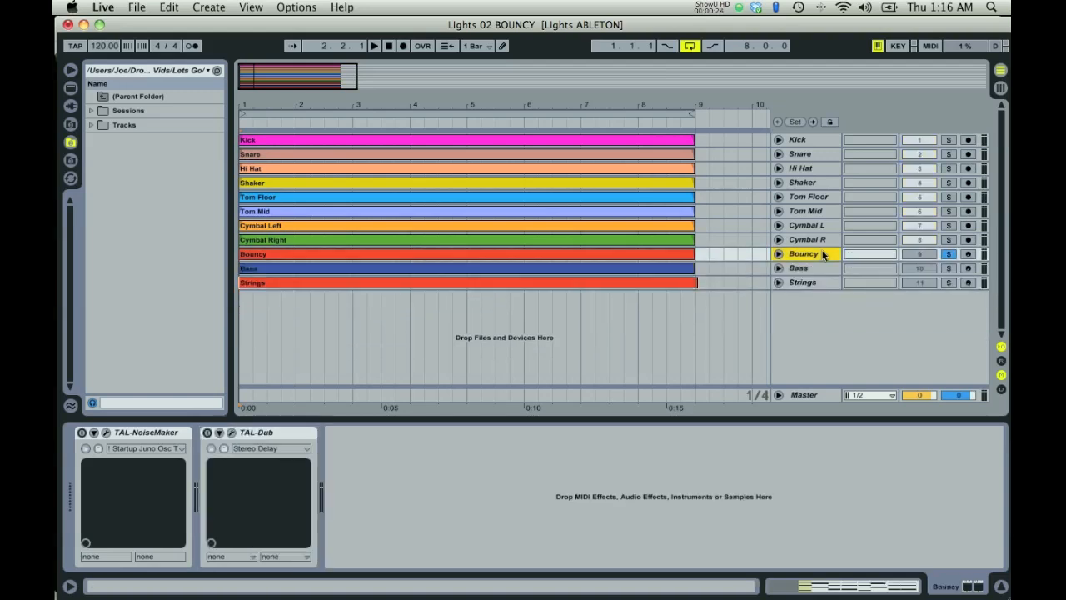
{"action": "left_click", "coordinate": [81, 433]}
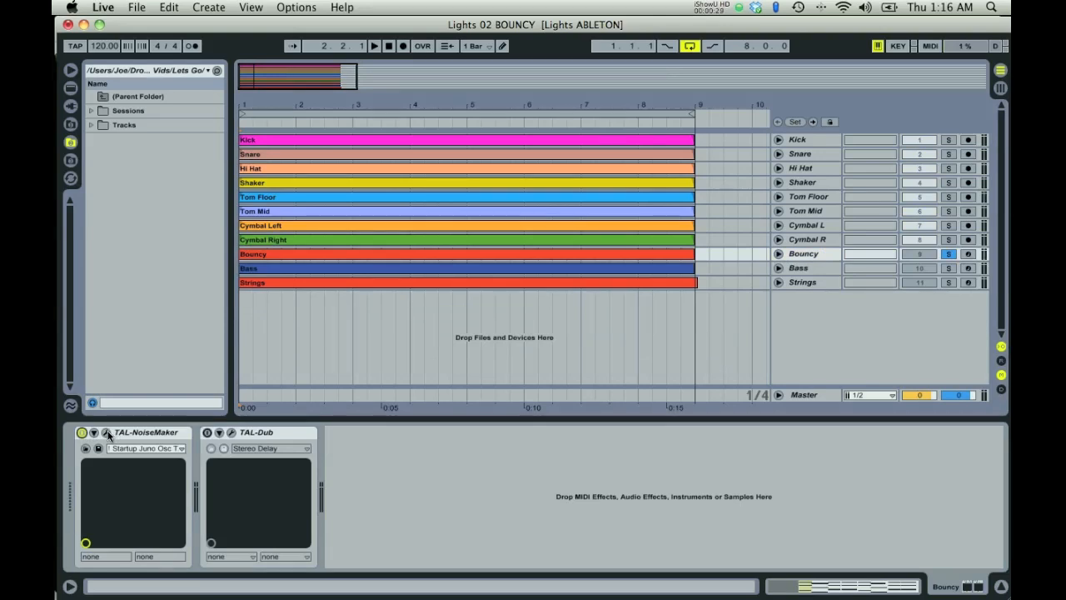
{"action": "left_click", "coordinate": [105, 433]}
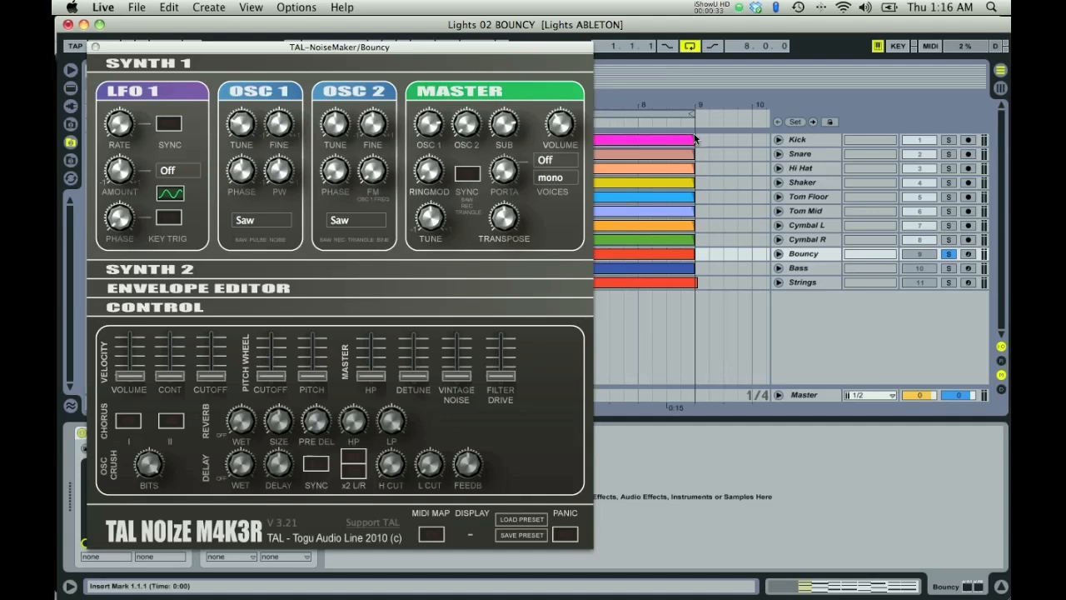
- Set the synth's voices to 6 and turn the sub oscillator volume fully down to -96 dB
{"action": "left_click", "coordinate": [550, 175]}
{"action": "left_click", "coordinate": [553, 269]}
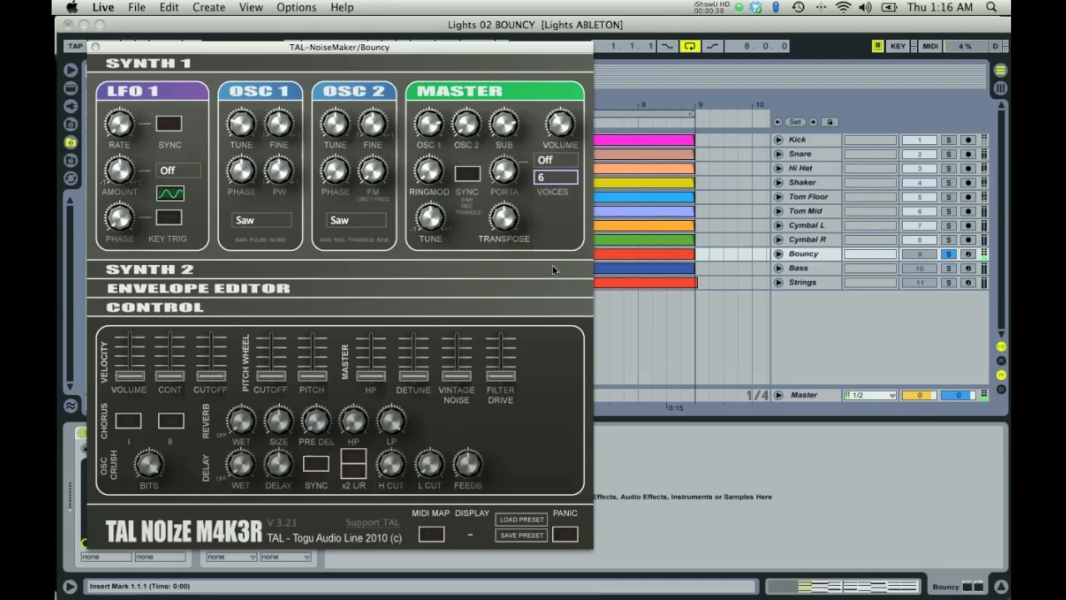
{"action": "left_click_drag", "start_coordinate": [510, 123], "coordinate": [500, 235]}
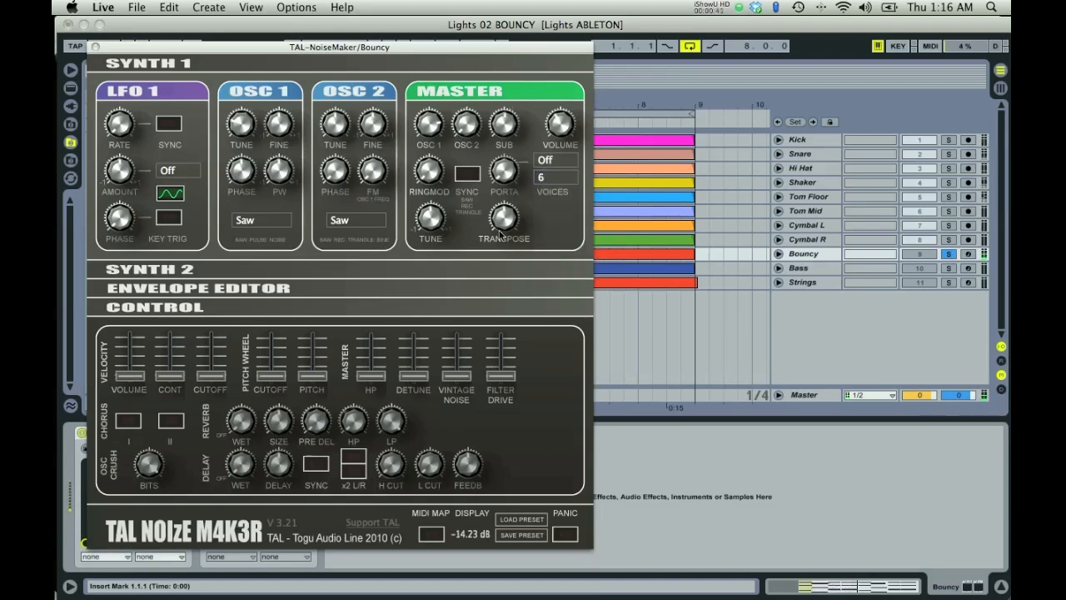
- In the Synth 2 section's ADSR envelope, set sustain to minimum, decay and release to 0.39, and attack to 0.09
{"action": "left_click", "coordinate": [467, 271]}
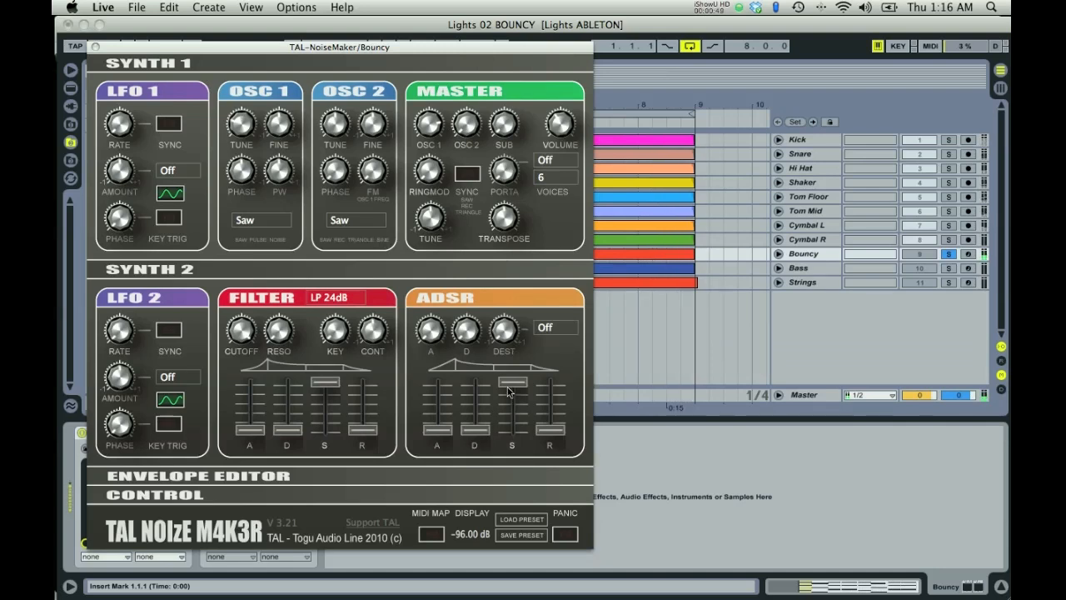
{"action": "left_click_drag", "start_coordinate": [510, 401], "coordinate": [501, 597]}
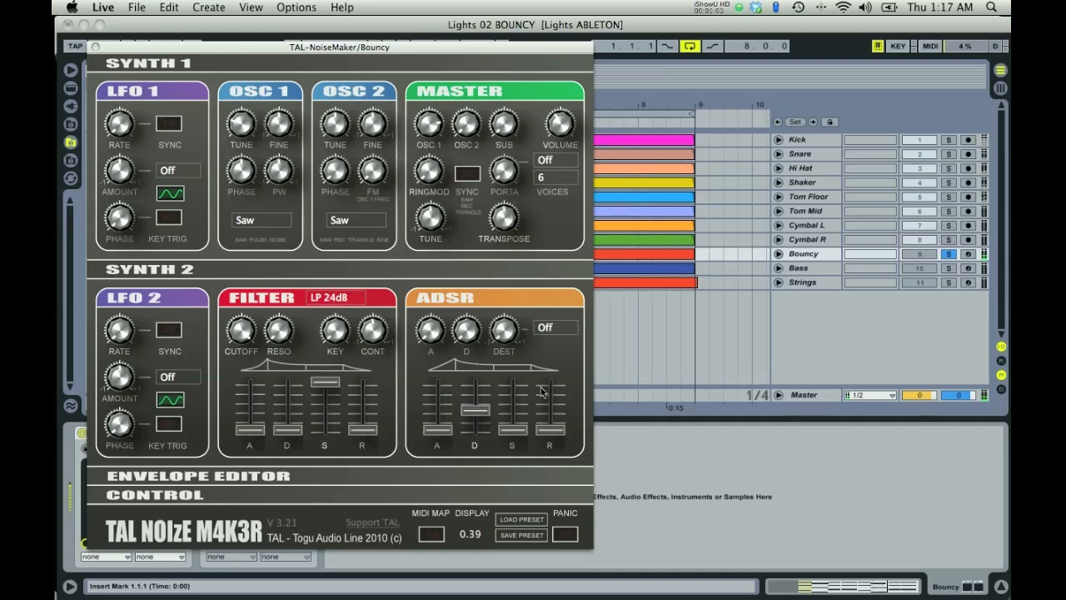
{"action": "left_click_drag", "start_coordinate": [550, 429], "coordinate": [555, 383]}
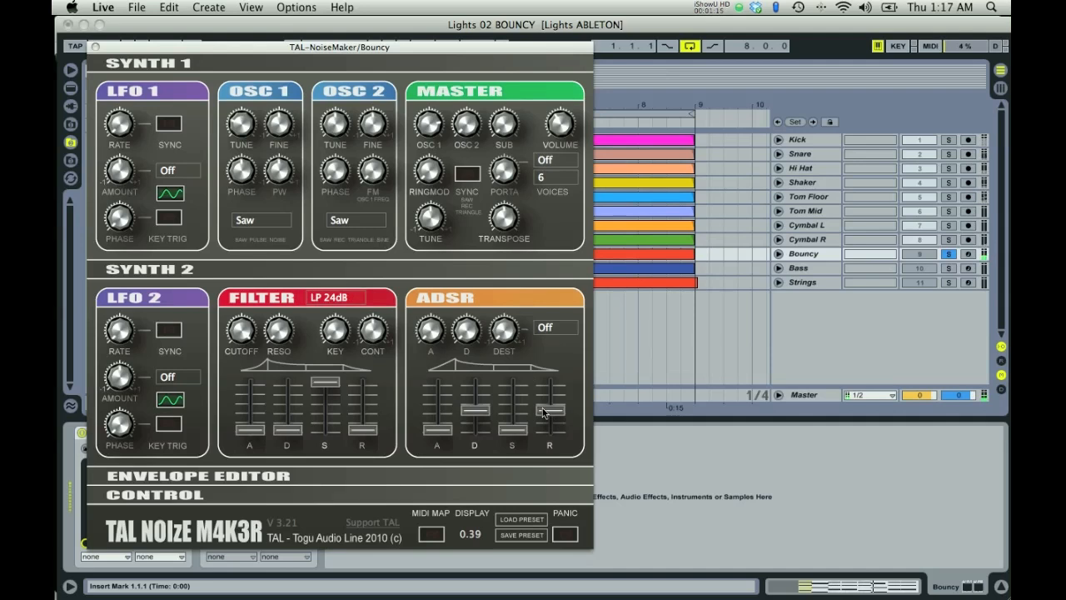
{"action": "left_click", "coordinate": [433, 427]}
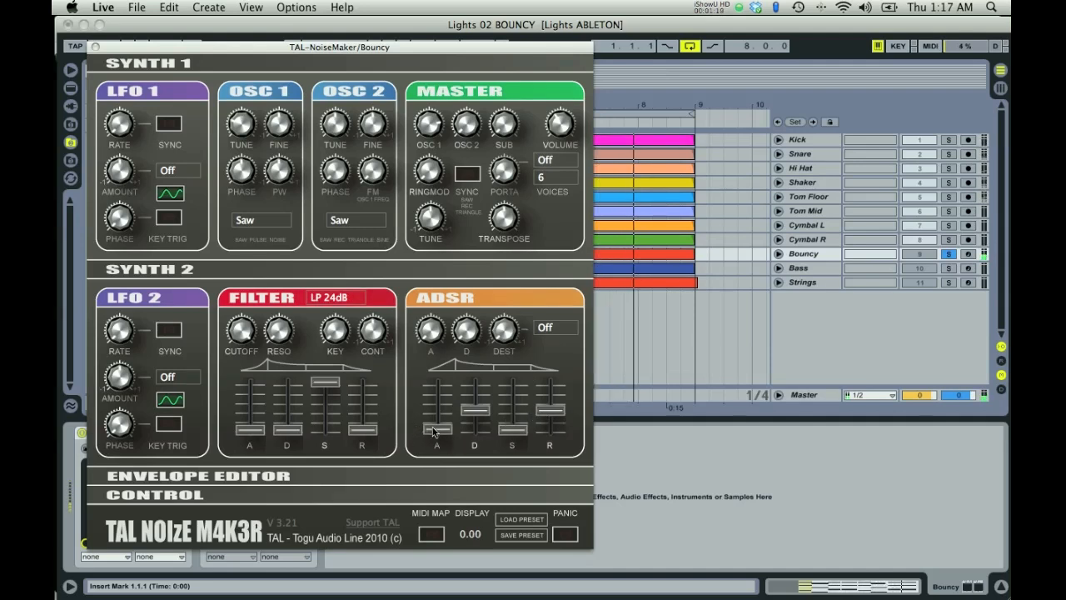
{"action": "left_click_drag", "start_coordinate": [433, 430], "coordinate": [432, 427]}
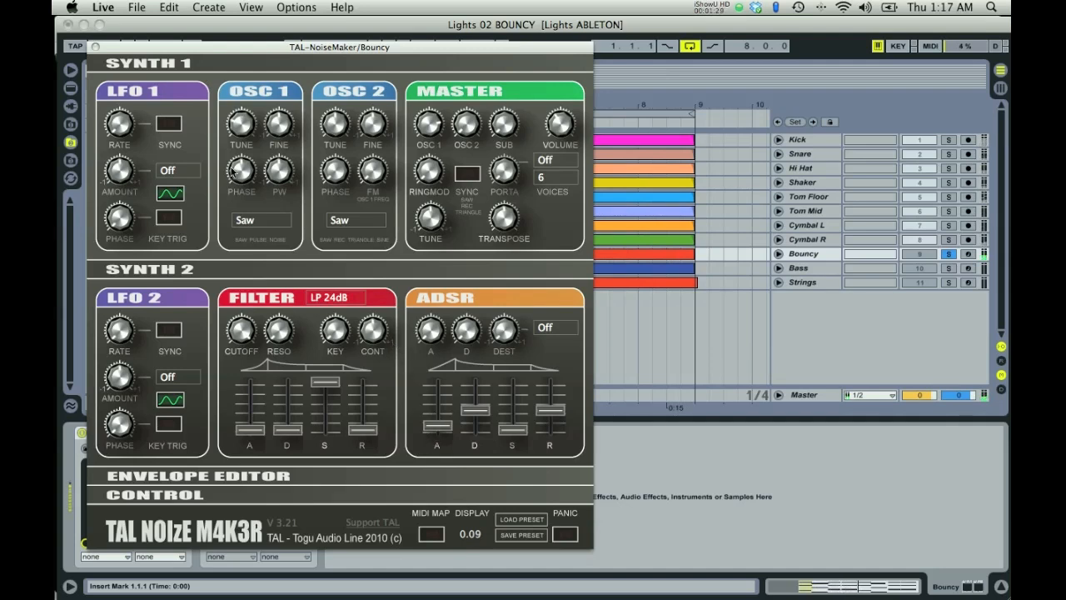
- Tune oscillator 1 up to 12, set its waveform to Pulse, and set its pulse width to -0.44
{"action": "left_click_drag", "start_coordinate": [247, 127], "coordinate": [253, 30]}
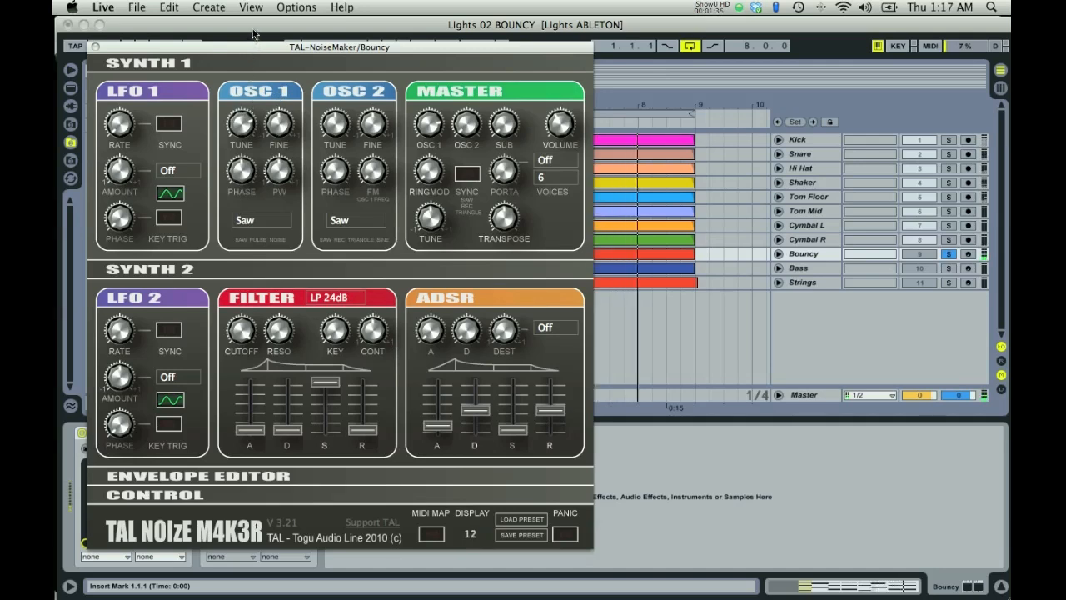
{"action": "left_click", "coordinate": [261, 228]}
{"action": "left_click", "coordinate": [259, 249]}
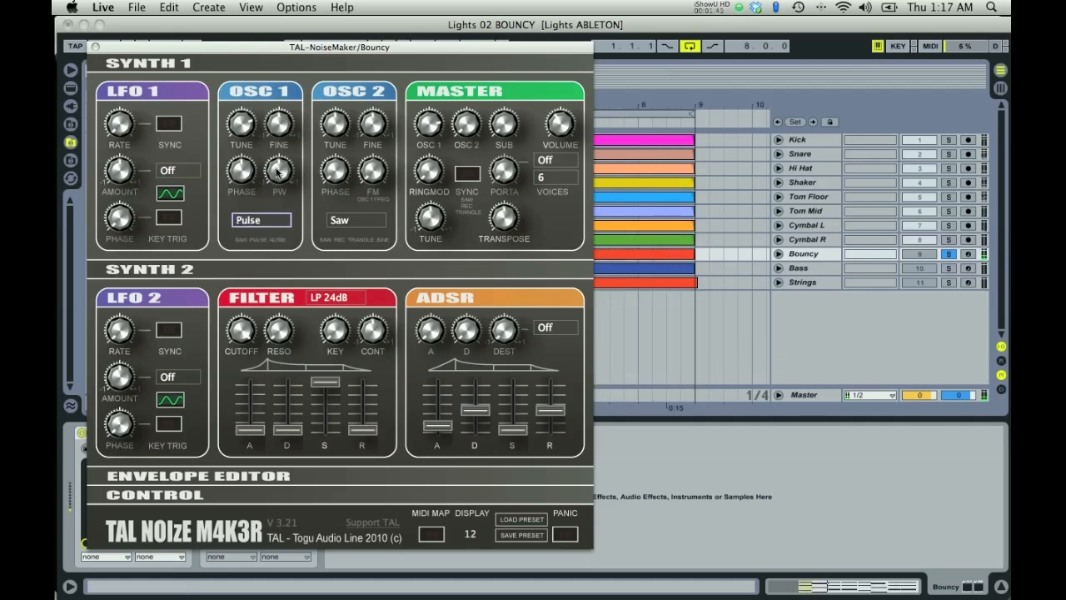
{"action": "left_click_drag", "start_coordinate": [277, 177], "coordinate": [281, 191]}
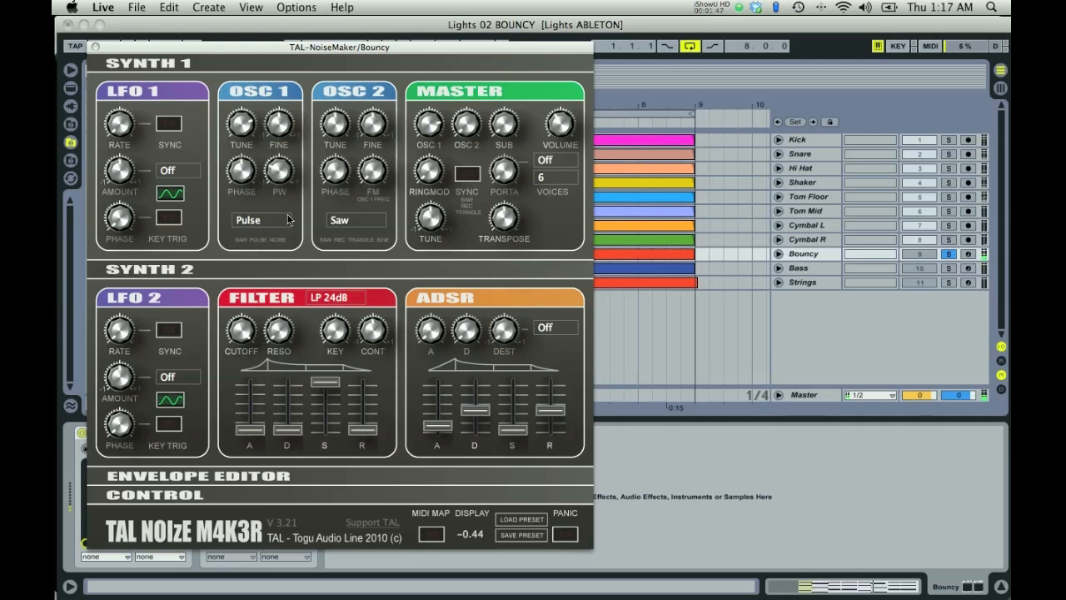
- Change the filter type to LP SV 24dB and lower the filter cutoff
{"action": "left_click", "coordinate": [335, 298]}
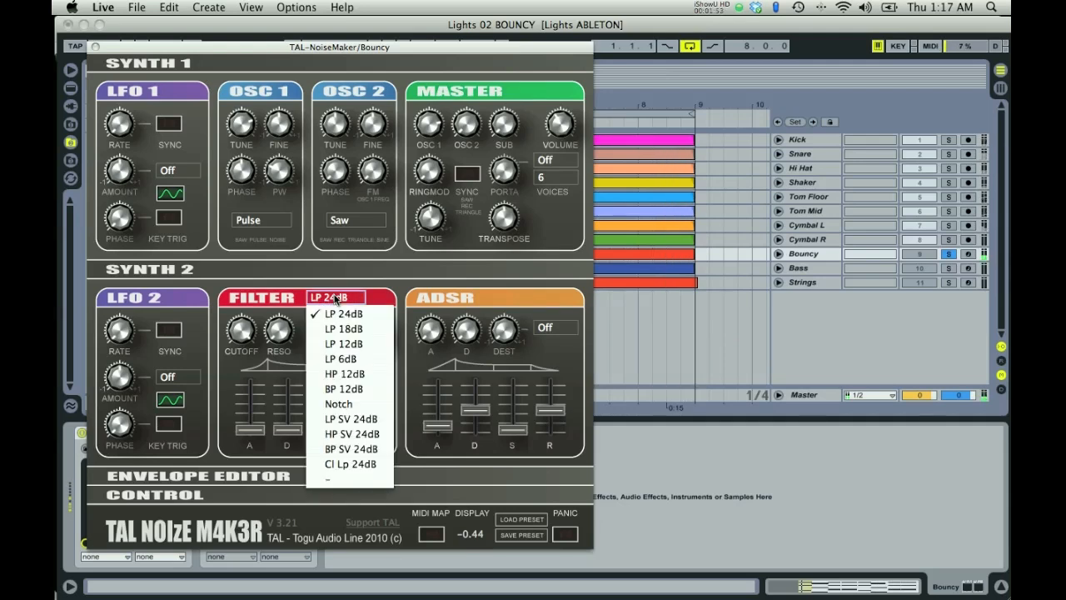
{"action": "left_click", "coordinate": [348, 419]}
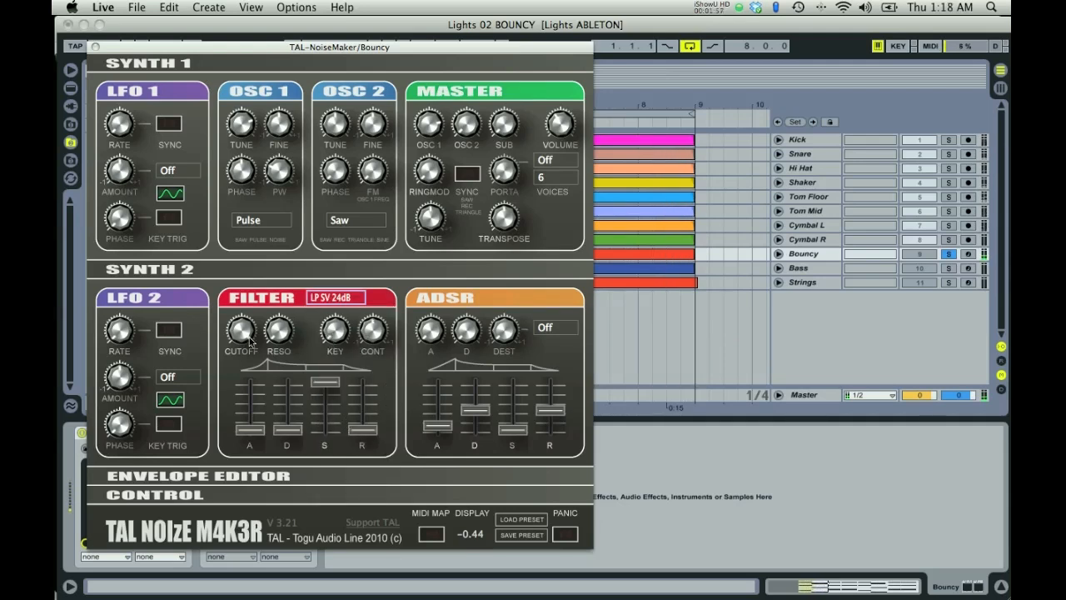
{"action": "left_click_drag", "start_coordinate": [246, 337], "coordinate": [246, 421]}
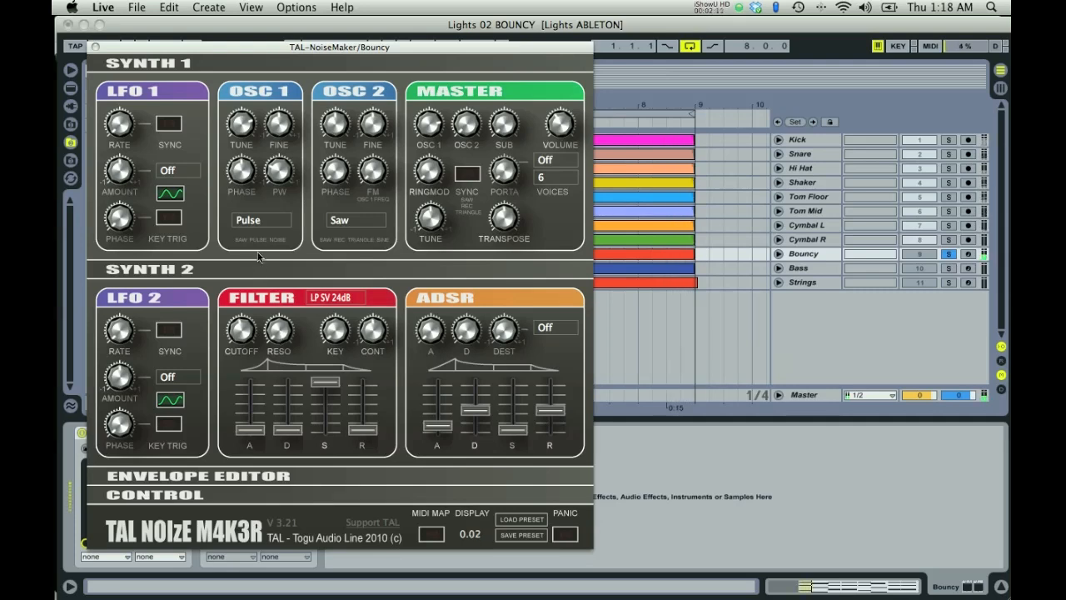
- Fine-tune the synth's master volume to about -7 dB and close the TAL-NoiseMaker editor
{"action": "left_click_drag", "start_coordinate": [260, 213], "coordinate": [264, 199]}
{"action": "left_click_drag", "start_coordinate": [557, 125], "coordinate": [558, 130]}
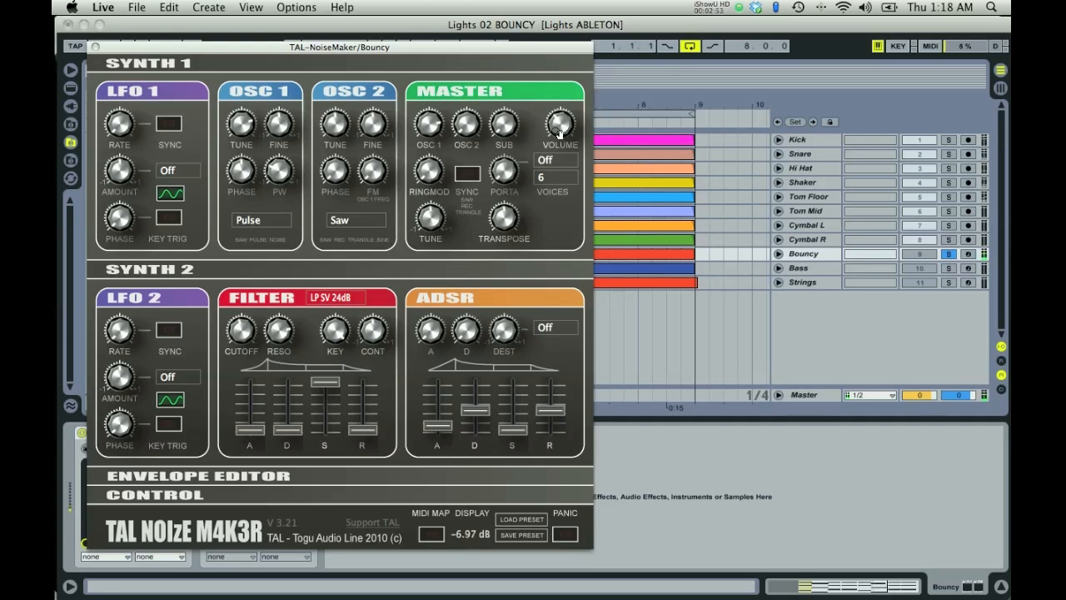
{"action": "left_click_drag", "start_coordinate": [560, 140], "coordinate": [559, 141]}
{"action": "left_click", "coordinate": [95, 46]}
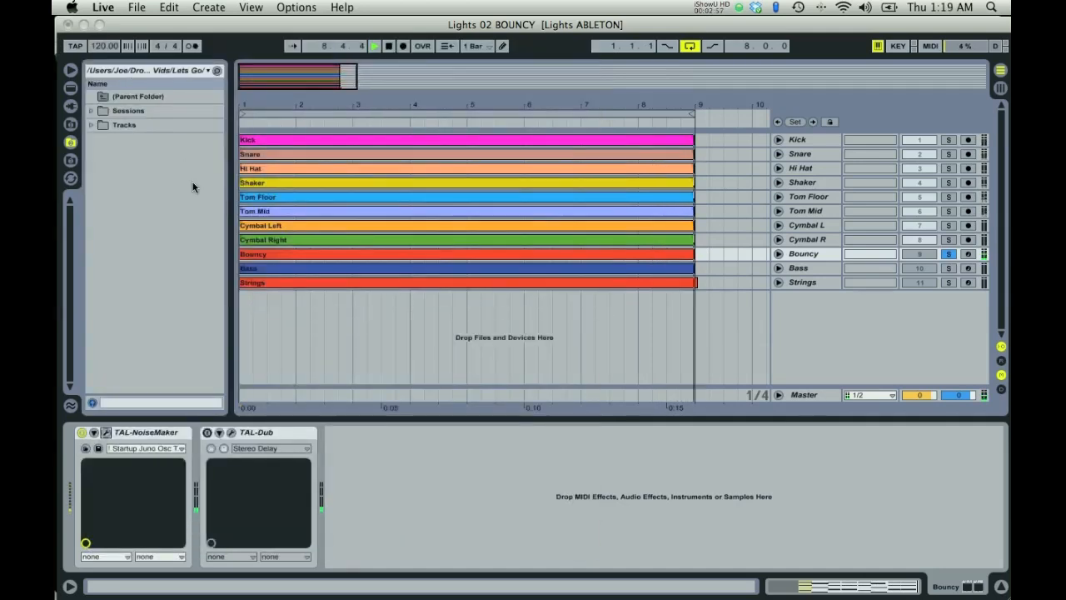
- Enable the TAL-Dub delay on the Bouncy track, adjust its damping in the editor, and unsolo the track
{"action": "left_click", "coordinate": [206, 433]}
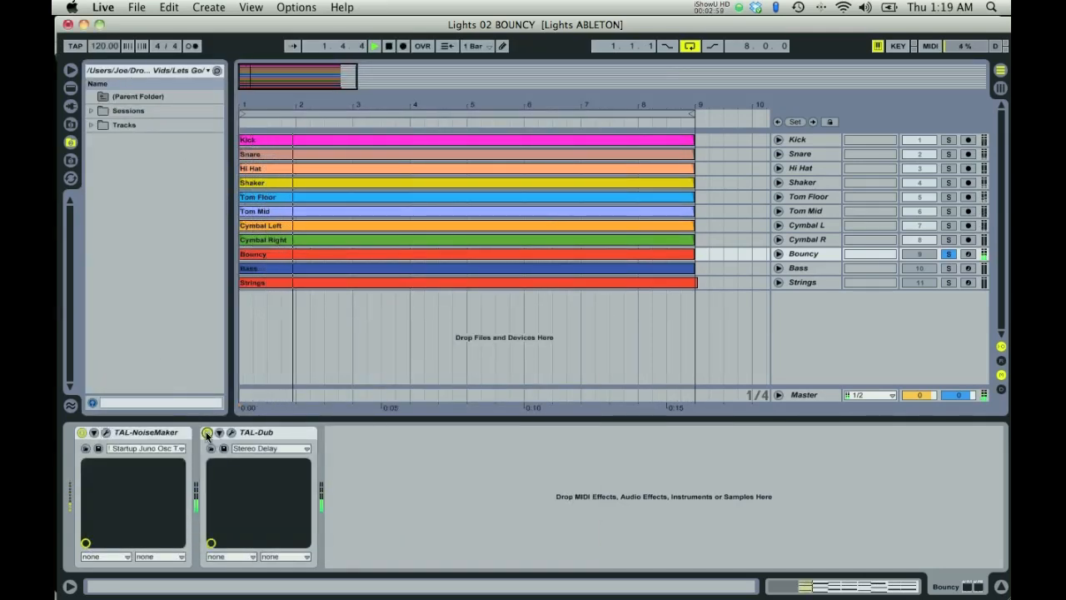
{"action": "left_click", "coordinate": [231, 433]}
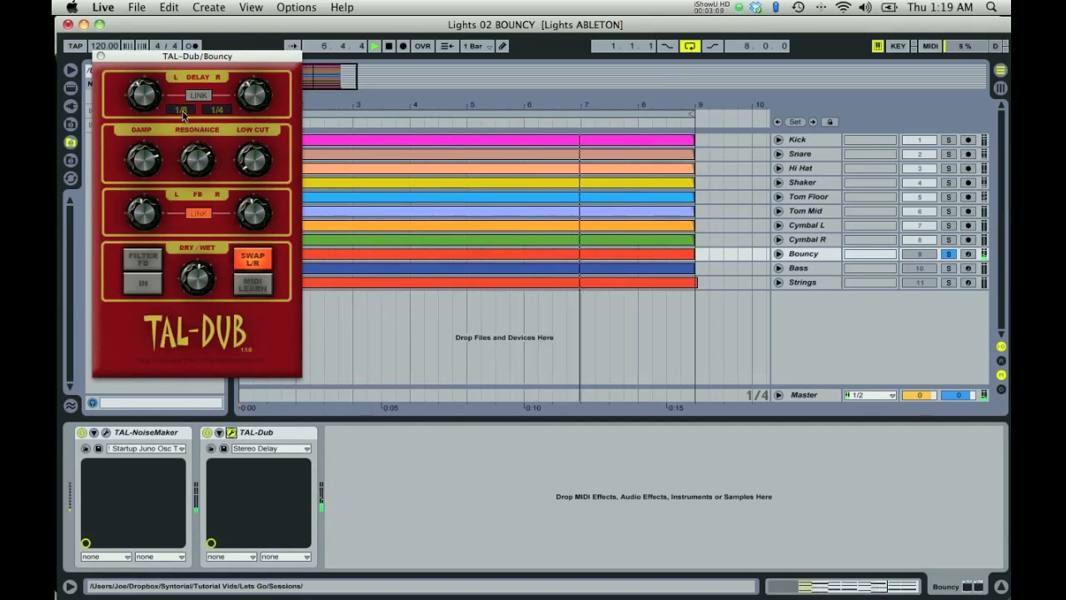
{"action": "left_click", "coordinate": [148, 164]}
{"action": "left_click_drag", "start_coordinate": [149, 170], "coordinate": [151, 177]}
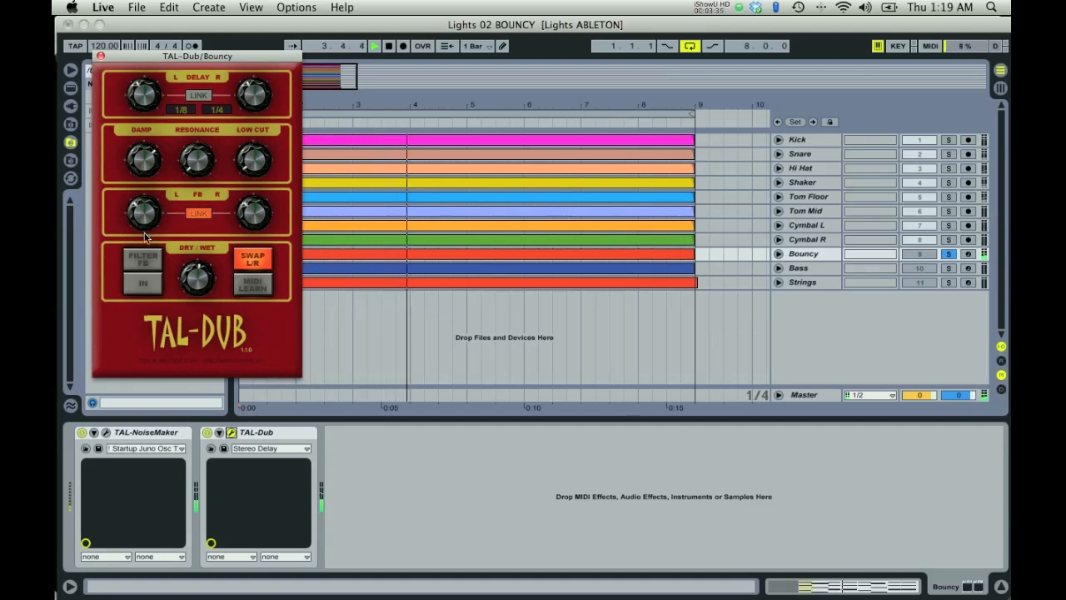
{"action": "left_click", "coordinate": [100, 56]}
{"action": "left_click", "coordinate": [949, 254]}
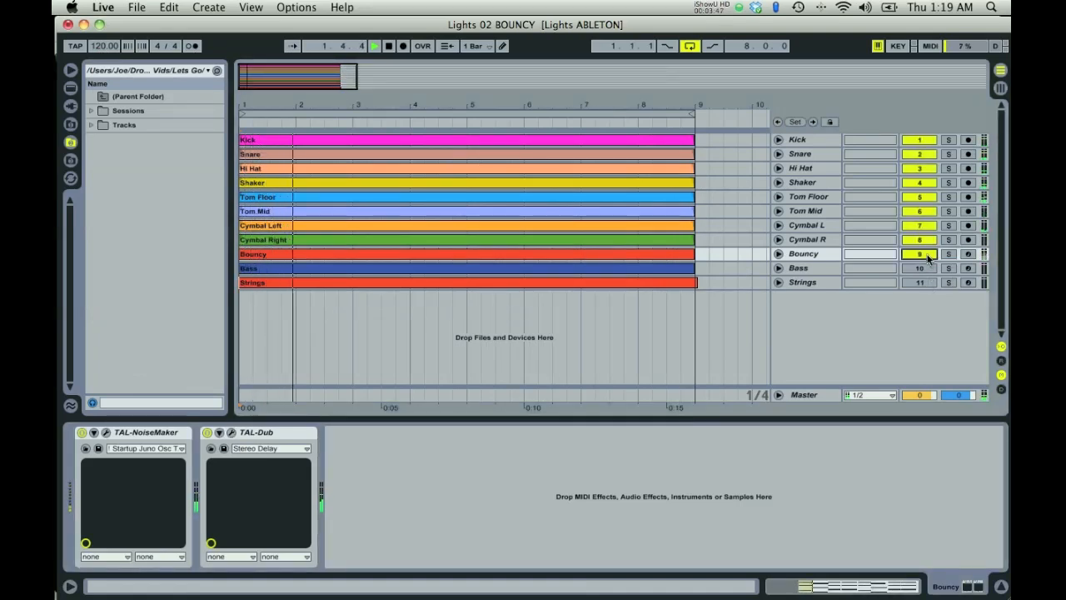
- Review the Church reverb on return track A in the session mixer and adjust the Bouncy track's send A
{"action": "left_click", "coordinate": [1001, 89]}
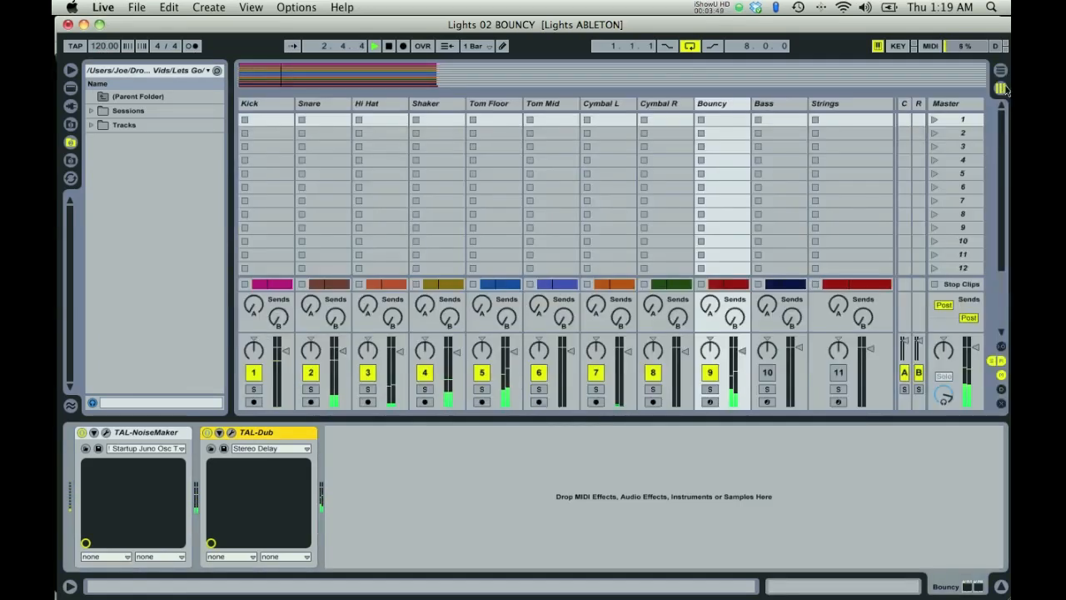
{"action": "left_click_drag", "start_coordinate": [899, 103], "coordinate": [743, 106]}
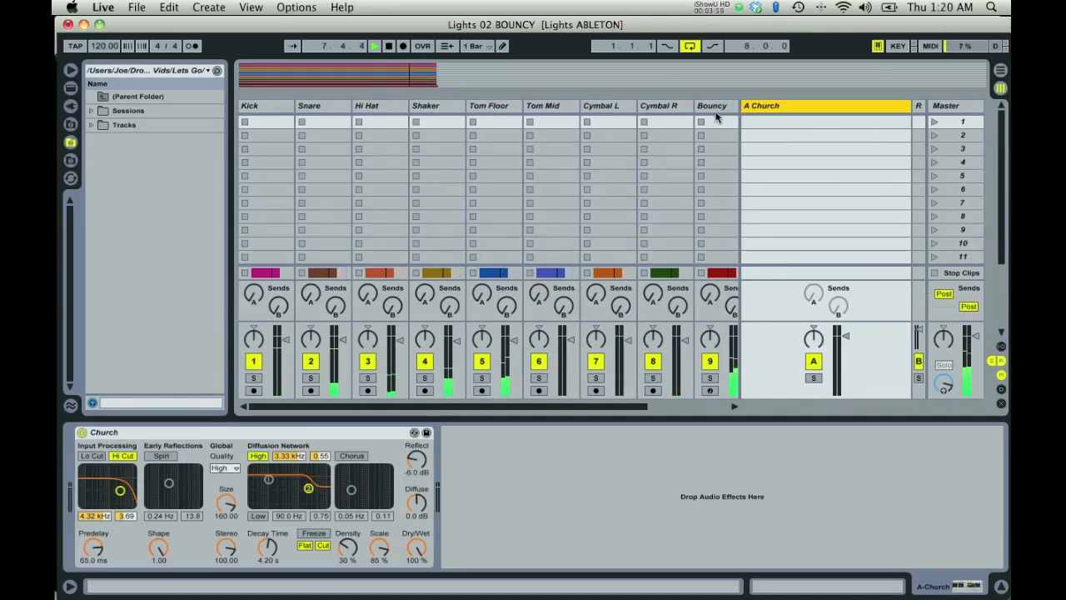
{"action": "left_click_drag", "start_coordinate": [741, 105], "coordinate": [907, 125]}
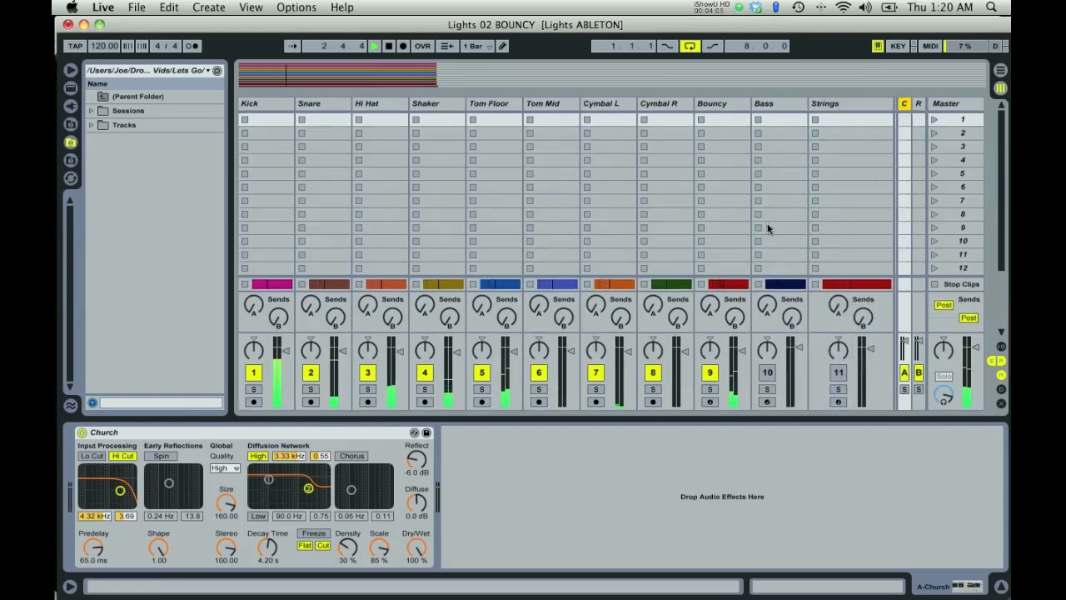
{"action": "left_click_drag", "start_coordinate": [716, 308], "coordinate": [717, 308]}
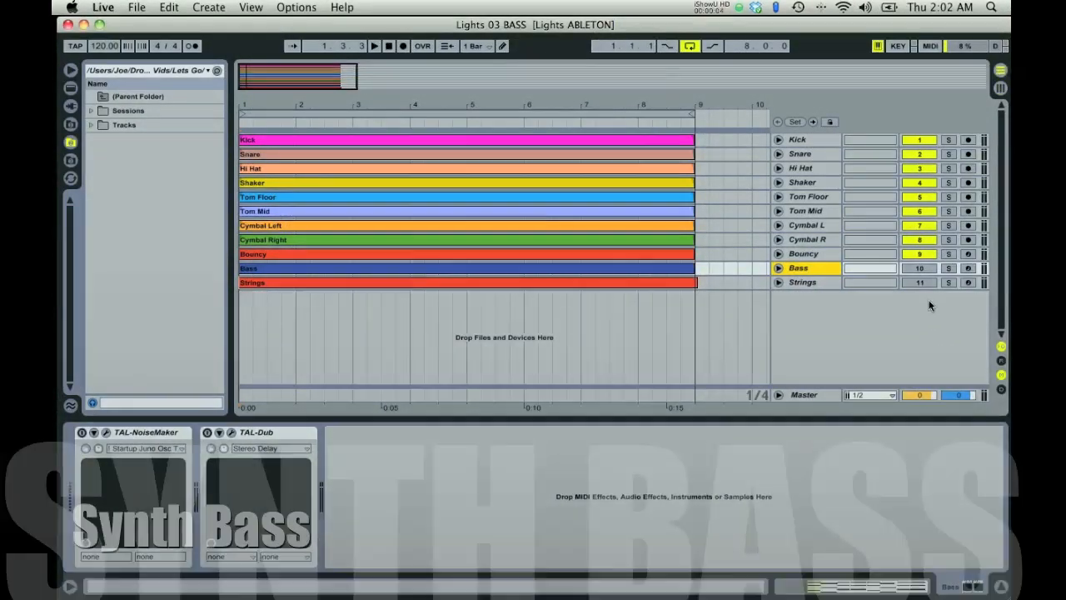
- Activate and solo the Bass track, enable its TAL-NoiseMaker, and open the synth's editor
{"action": "left_click", "coordinate": [919, 268]}
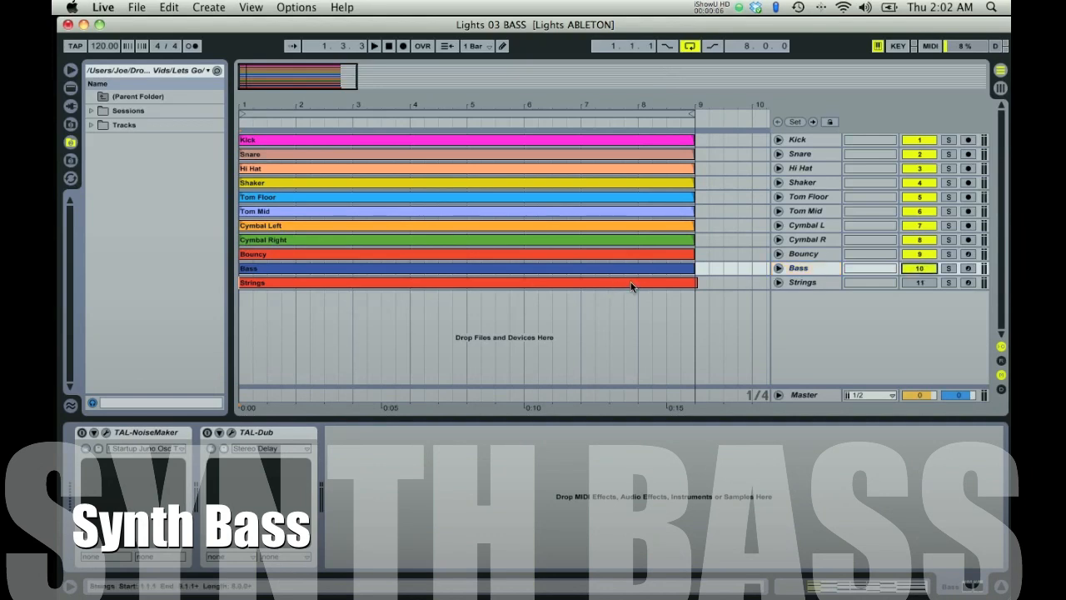
{"action": "left_click", "coordinate": [950, 270]}
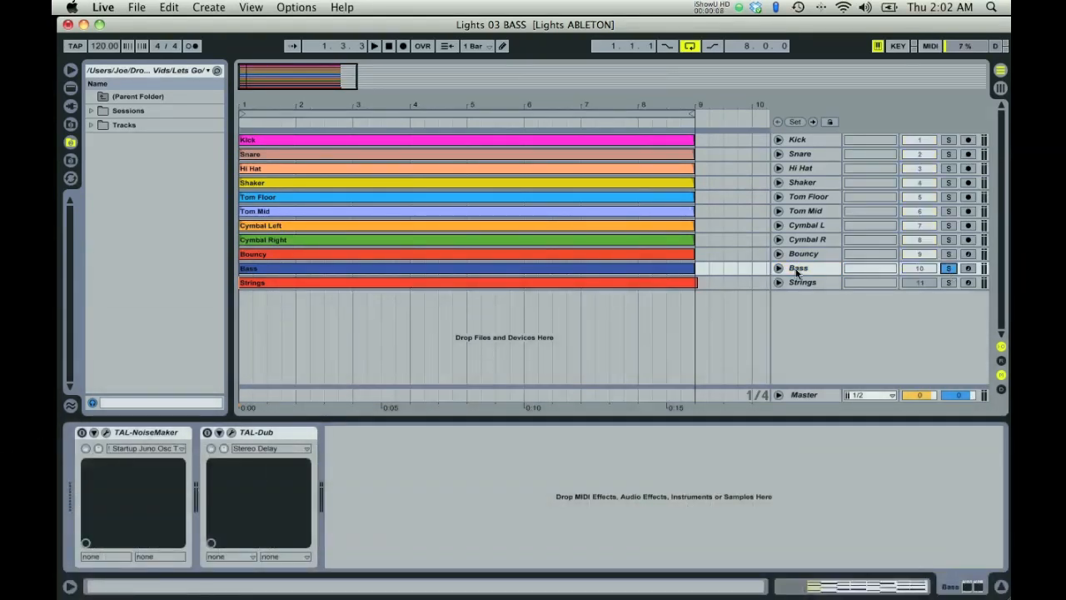
{"action": "left_click", "coordinate": [82, 433]}
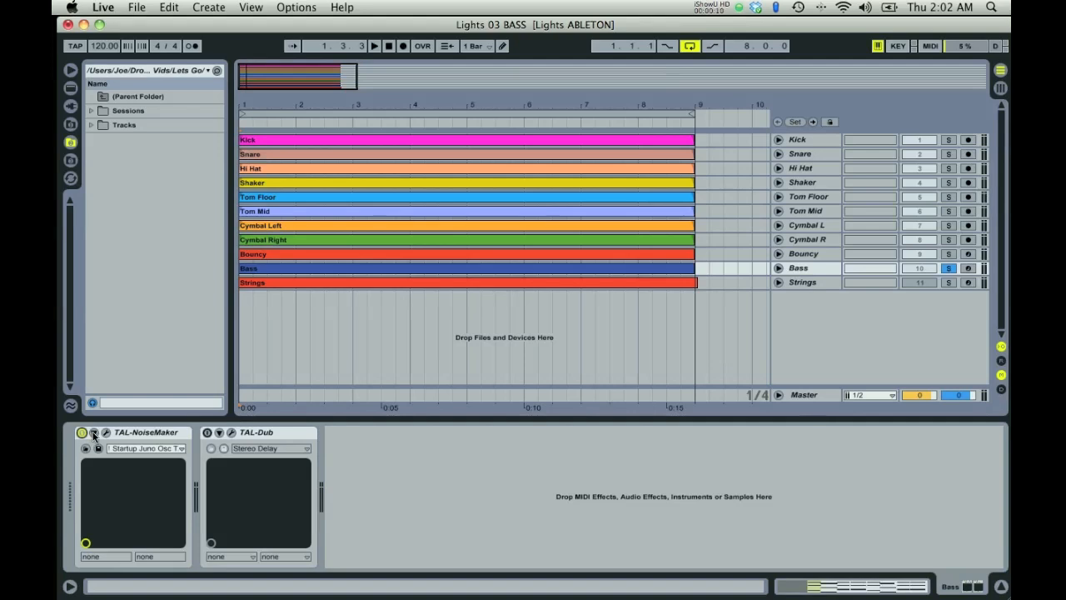
{"action": "left_click", "coordinate": [106, 434]}
- During playback, turn down the Bass synth's sub oscillator and lower the master volume to about -14 dB
{"action": "left_click_drag", "start_coordinate": [558, 133], "coordinate": [560, 148]}
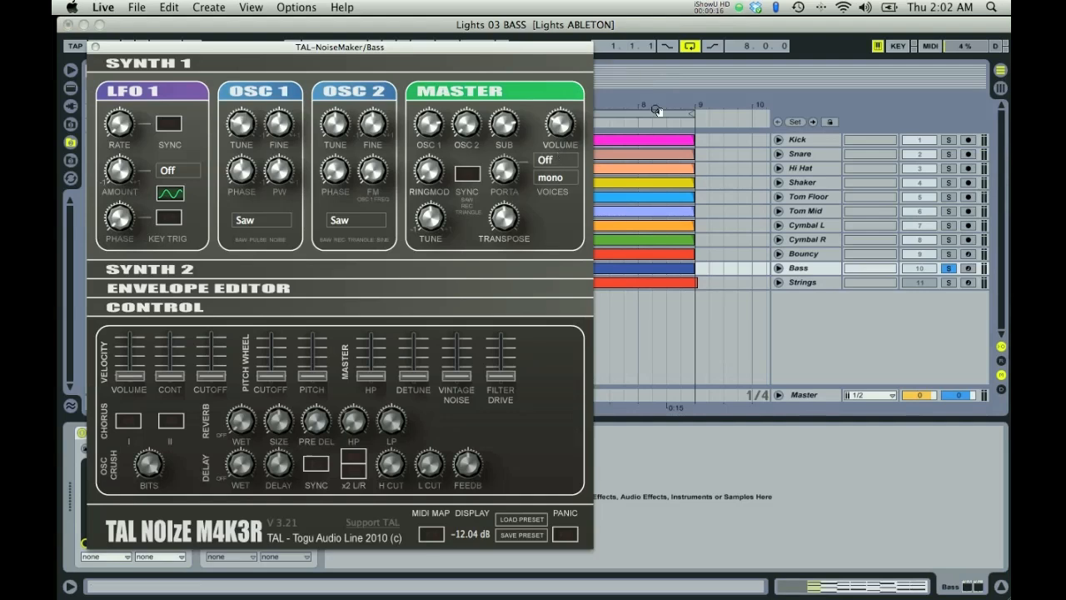
{"action": "key", "text": "space"}
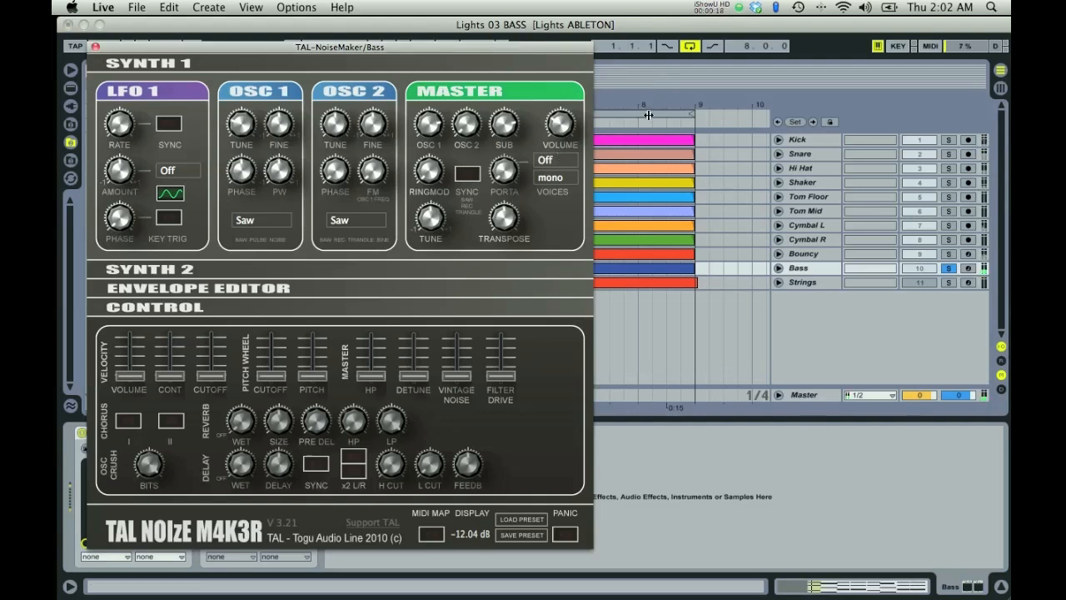
{"action": "left_click_drag", "start_coordinate": [506, 117], "coordinate": [501, 287]}
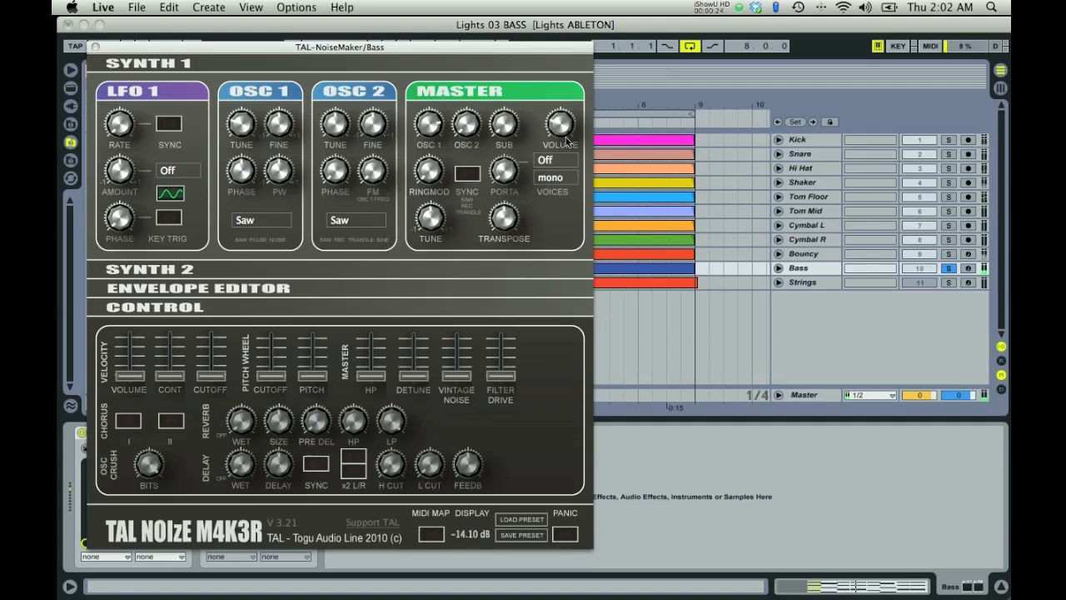
{"action": "left_click_drag", "start_coordinate": [567, 141], "coordinate": [566, 144]}
- Raise oscillator 2's level in the Bass synth's master section and reduce the master volume slightly
{"action": "left_click", "coordinate": [464, 127]}
{"action": "left_click_drag", "start_coordinate": [463, 126], "coordinate": [467, 87]}
{"action": "left_click_drag", "start_coordinate": [467, 83], "coordinate": [473, 76]}
{"action": "left_click", "coordinate": [555, 123]}
{"action": "left_click_drag", "start_coordinate": [555, 123], "coordinate": [554, 126]}
- Lower oscillator 2's coarse and fine tuning and bring the sub oscillator up to about -9.2 dB
{"action": "left_click", "coordinate": [342, 127]}
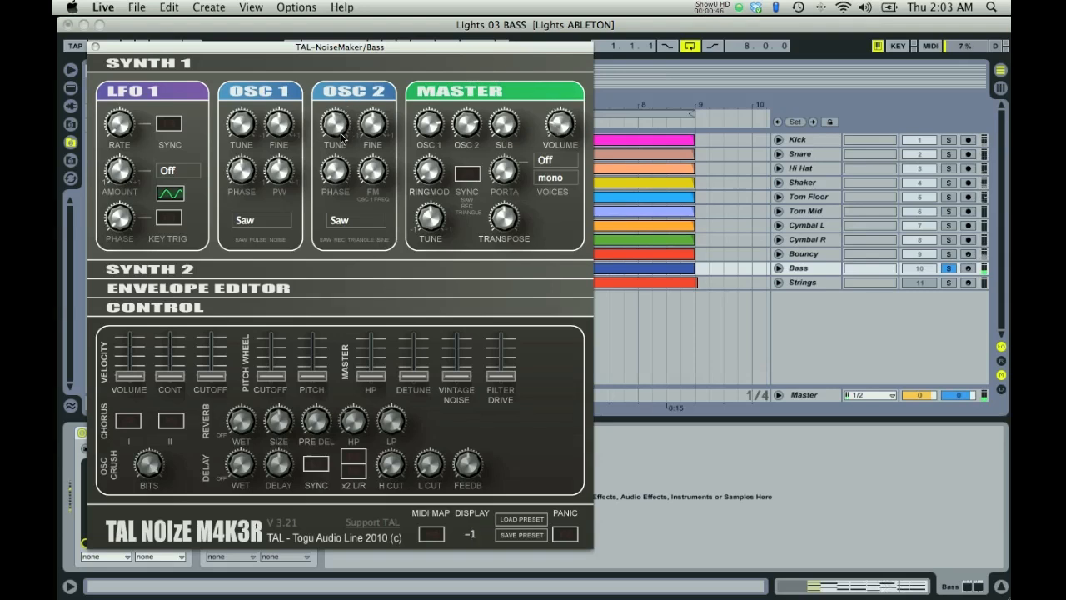
{"action": "left_click_drag", "start_coordinate": [344, 166], "coordinate": [340, 168]}
{"action": "left_click_drag", "start_coordinate": [374, 124], "coordinate": [375, 134]}
{"action": "left_click_drag", "start_coordinate": [512, 132], "coordinate": [501, 109]}
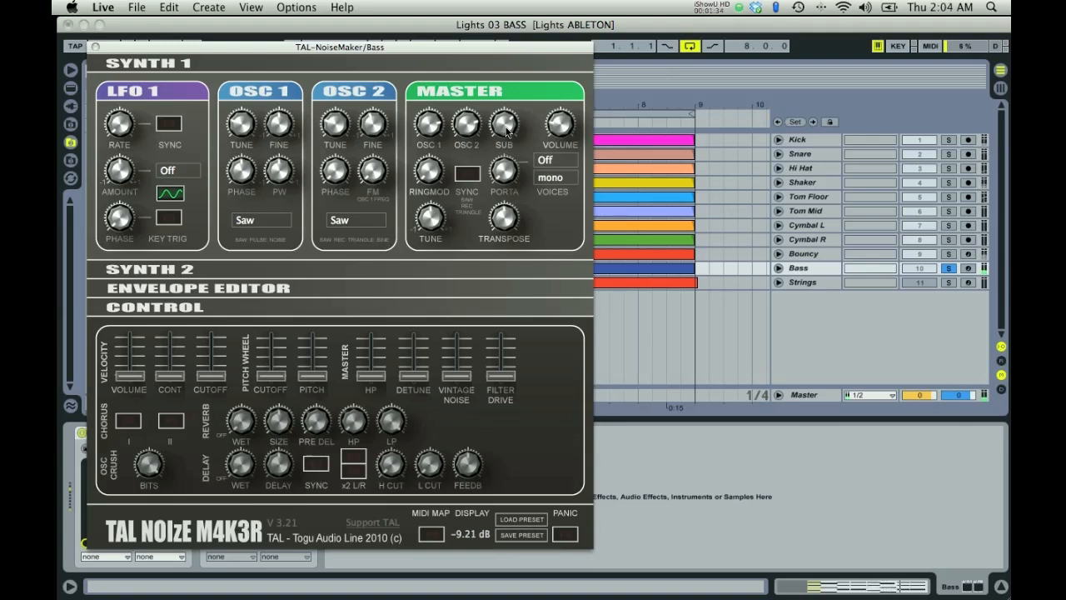
- In the Synth 2 section, set the filter cutoff to 0.33 and the filter contour amount to 0.51
{"action": "left_click", "coordinate": [371, 269]}
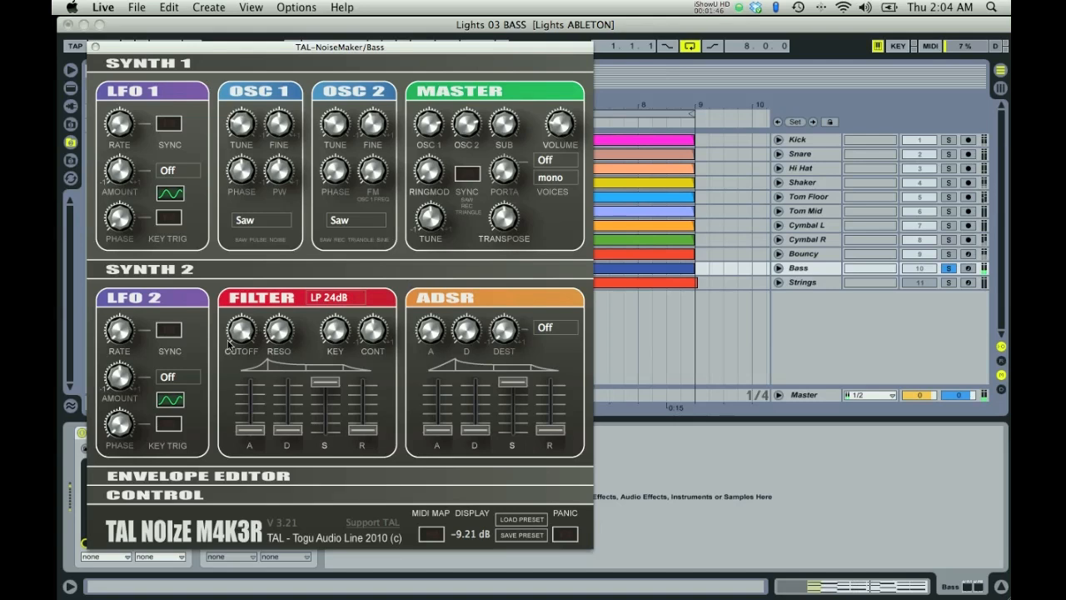
{"action": "left_click_drag", "start_coordinate": [242, 334], "coordinate": [248, 459]}
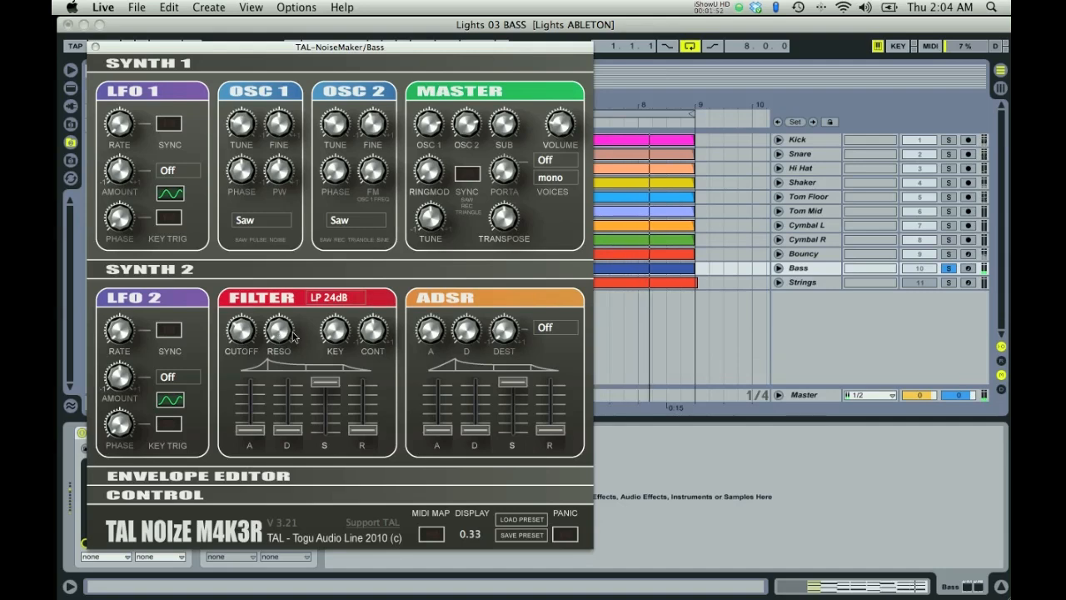
{"action": "left_click", "coordinate": [381, 333]}
{"action": "left_click_drag", "start_coordinate": [381, 333], "coordinate": [380, 326]}
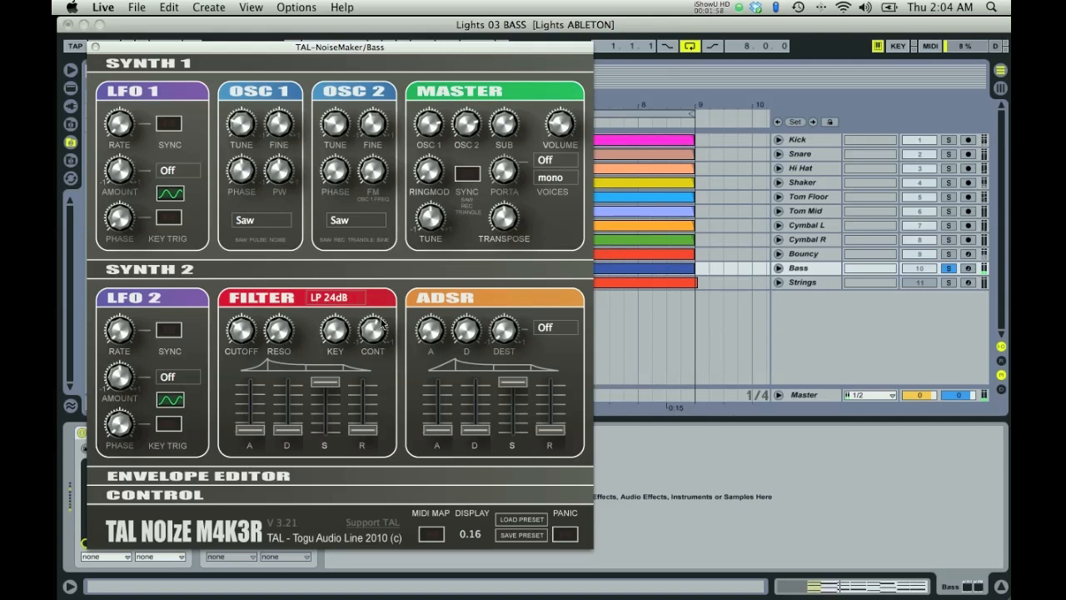
{"action": "left_click_drag", "start_coordinate": [381, 326], "coordinate": [382, 289]}
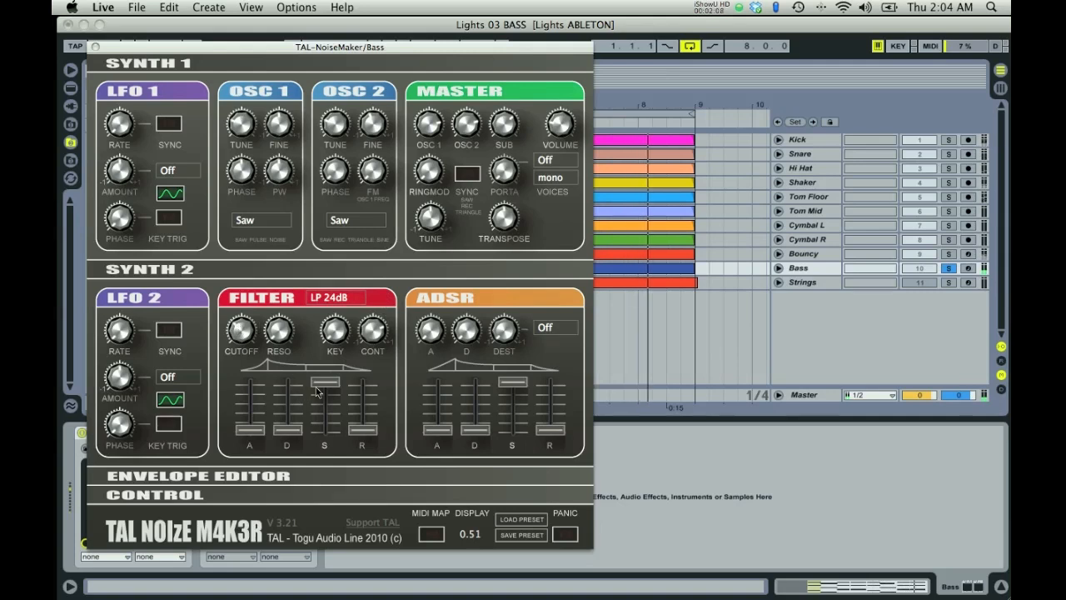
- Set the filter envelope's sustain to 0.00 and its decay to 0.51, and raise the filter resonance
{"action": "left_click_drag", "start_coordinate": [311, 386], "coordinate": [318, 407]}
{"action": "left_click_drag", "start_coordinate": [320, 505], "coordinate": [324, 597]}
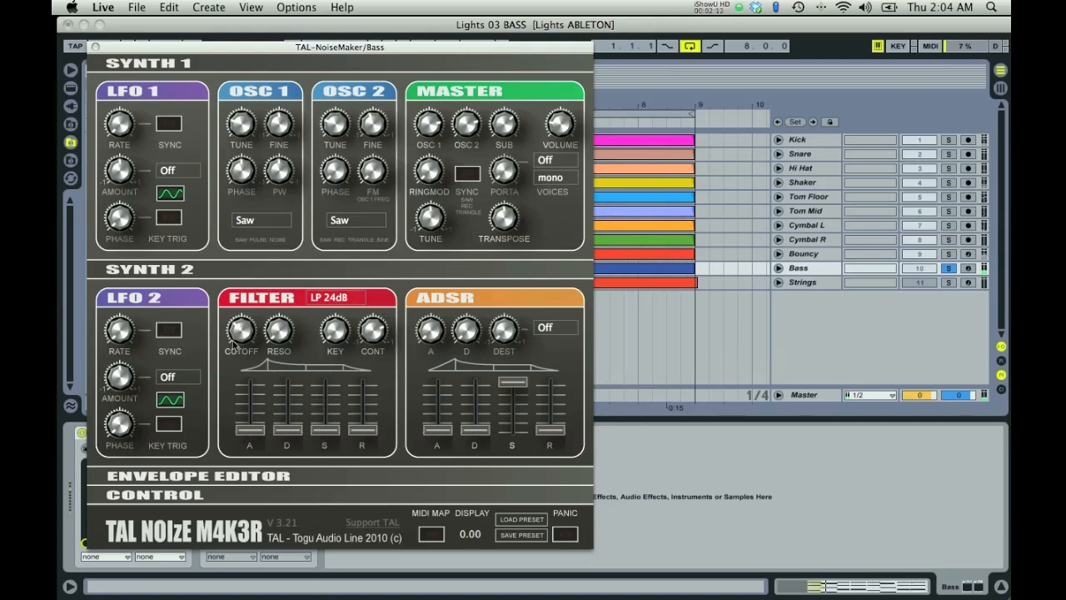
{"action": "left_click_drag", "start_coordinate": [292, 432], "coordinate": [295, 337]}
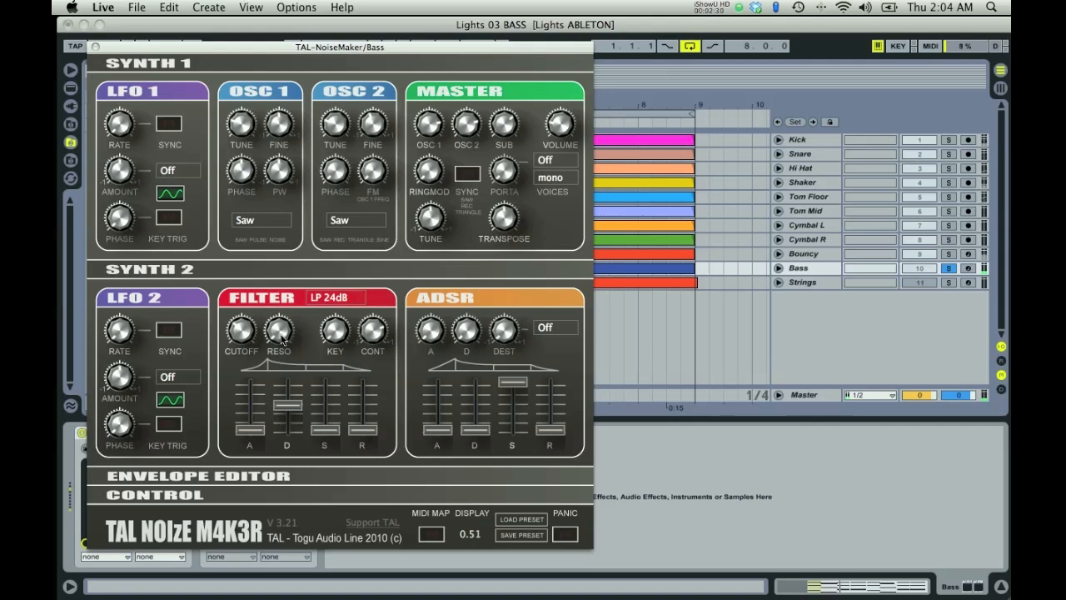
{"action": "left_click_drag", "start_coordinate": [282, 338], "coordinate": [275, 250]}
- Set the Bass synth's master volume to about -10 dB and close the TAL-NoiseMaker editor
{"action": "left_click", "coordinate": [565, 122]}
{"action": "left_click_drag", "start_coordinate": [565, 121], "coordinate": [571, 104]}
{"action": "left_click", "coordinate": [179, 58]}
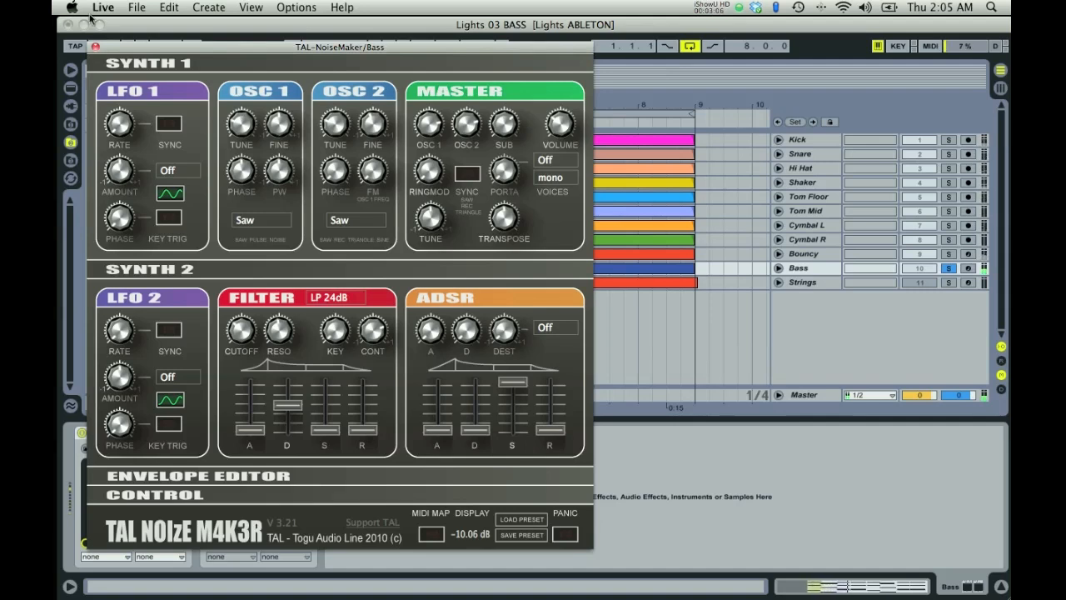
{"action": "left_click", "coordinate": [95, 47]}
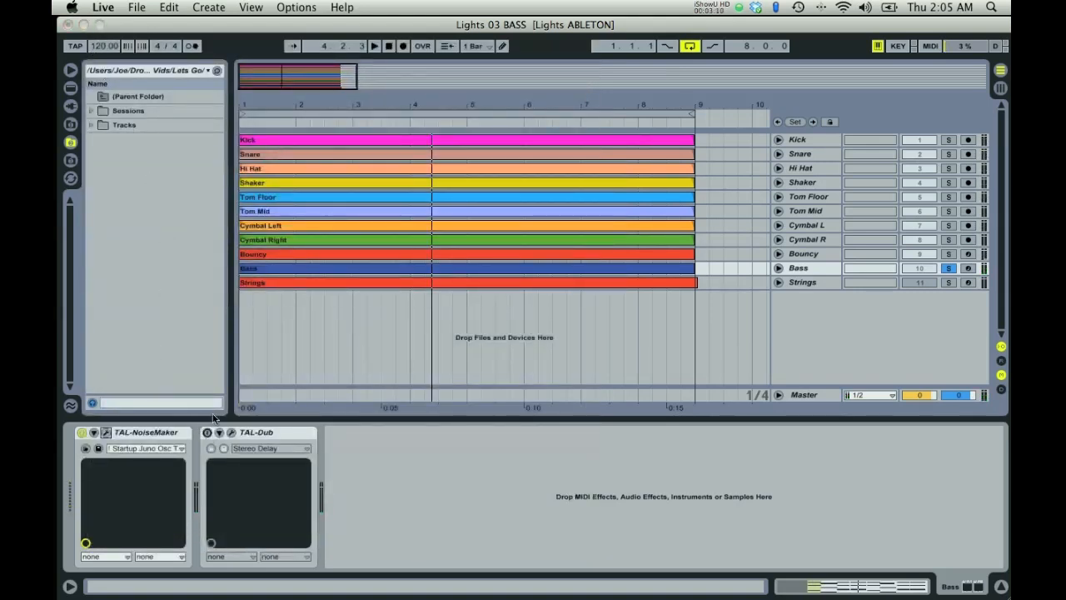
- Restart playback, enable TAL-Dub on the Bass track, and set both its left and right delay times to man
{"action": "left_click", "coordinate": [313, 30]}
{"action": "key", "text": "space"}
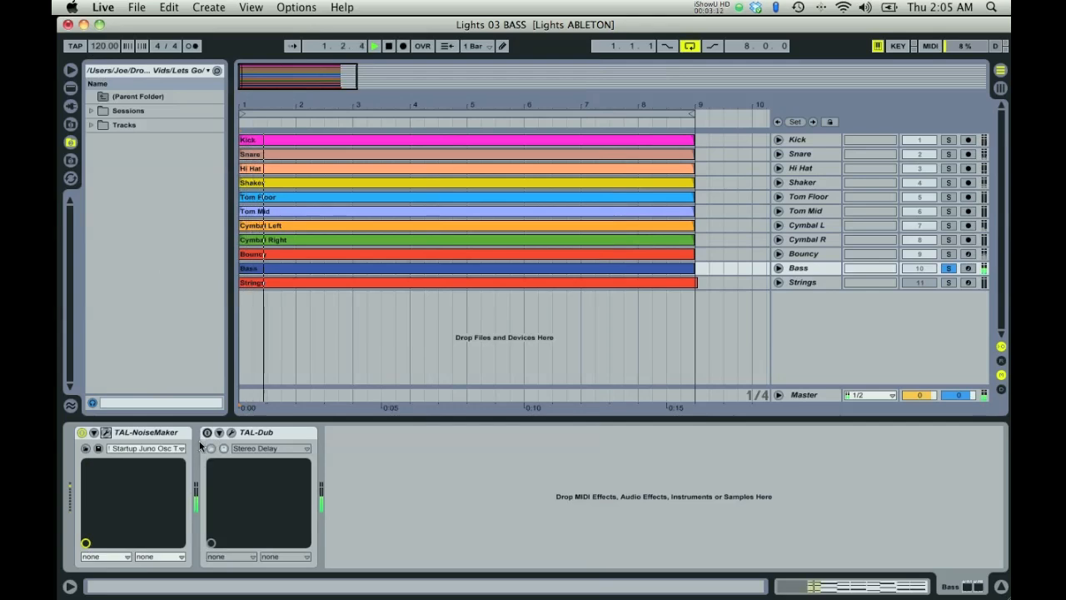
{"action": "left_click", "coordinate": [207, 432]}
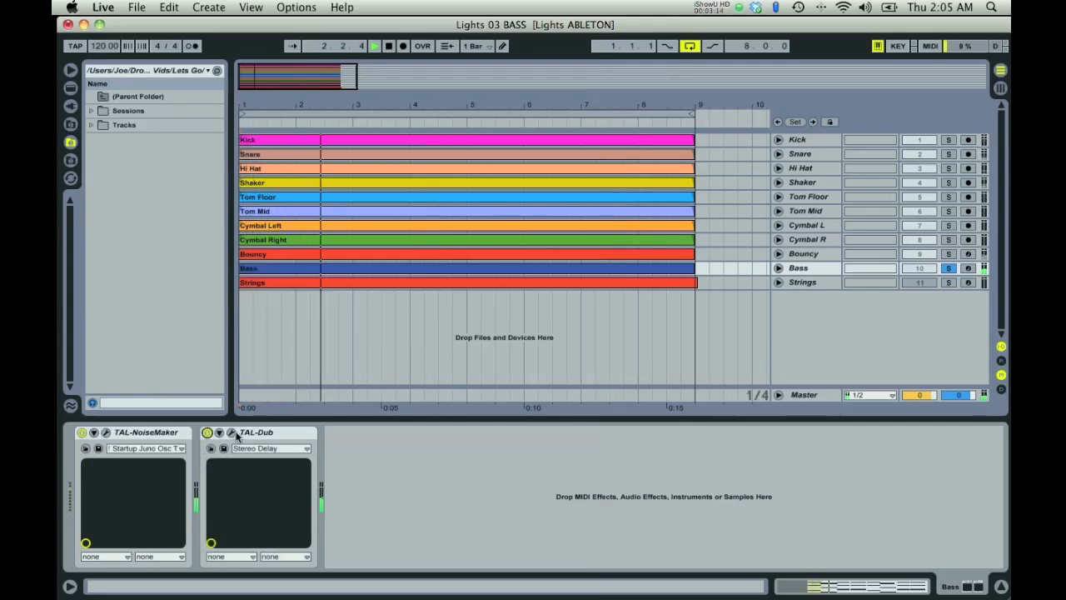
{"action": "left_click", "coordinate": [233, 432]}
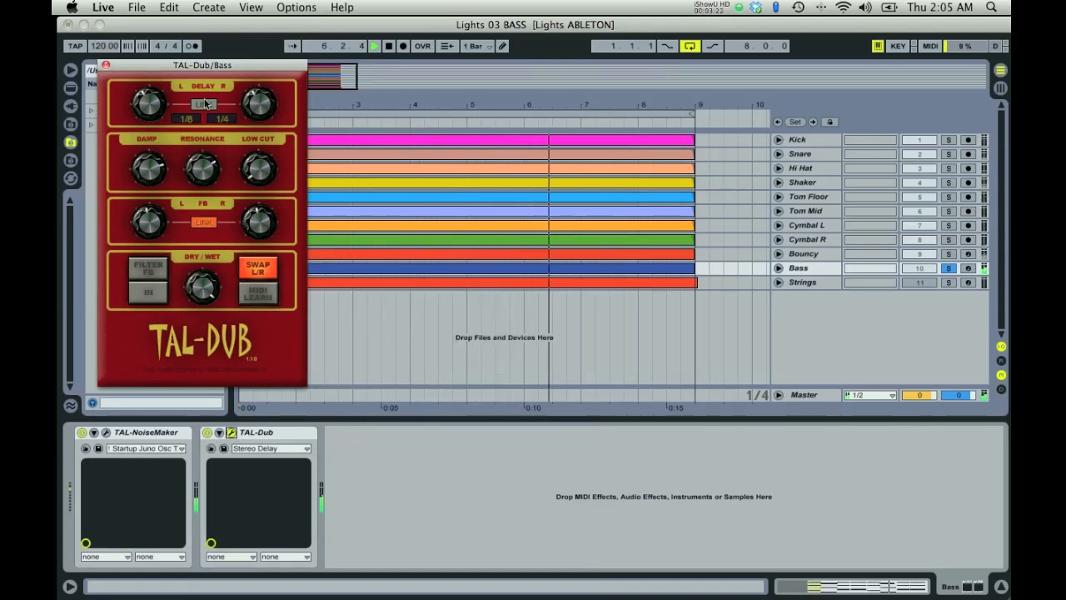
{"action": "left_click", "coordinate": [184, 121]}
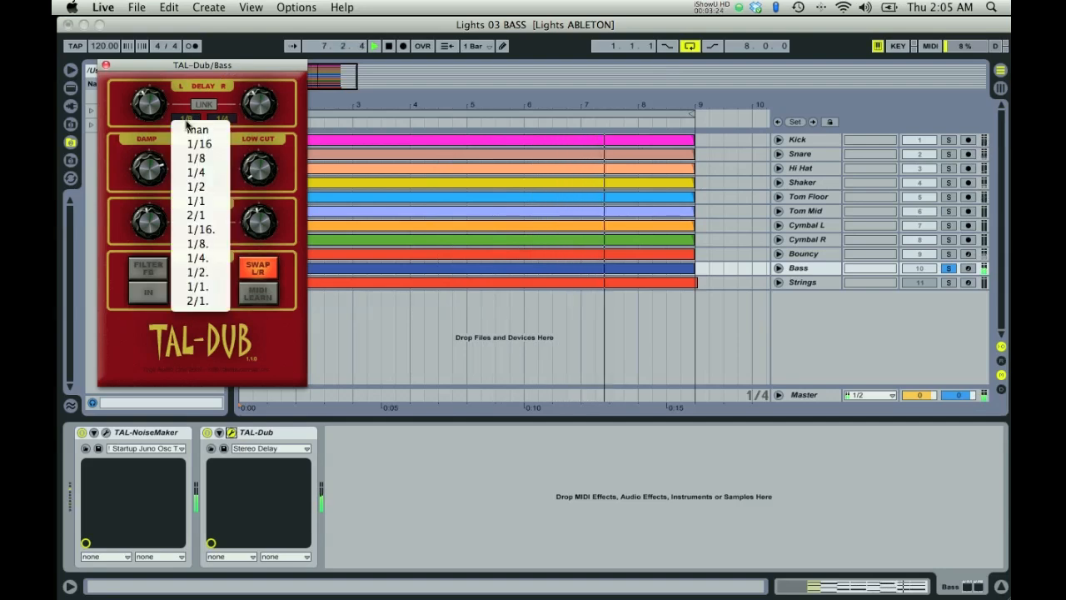
{"action": "left_click", "coordinate": [198, 129]}
{"action": "left_click", "coordinate": [221, 119]}
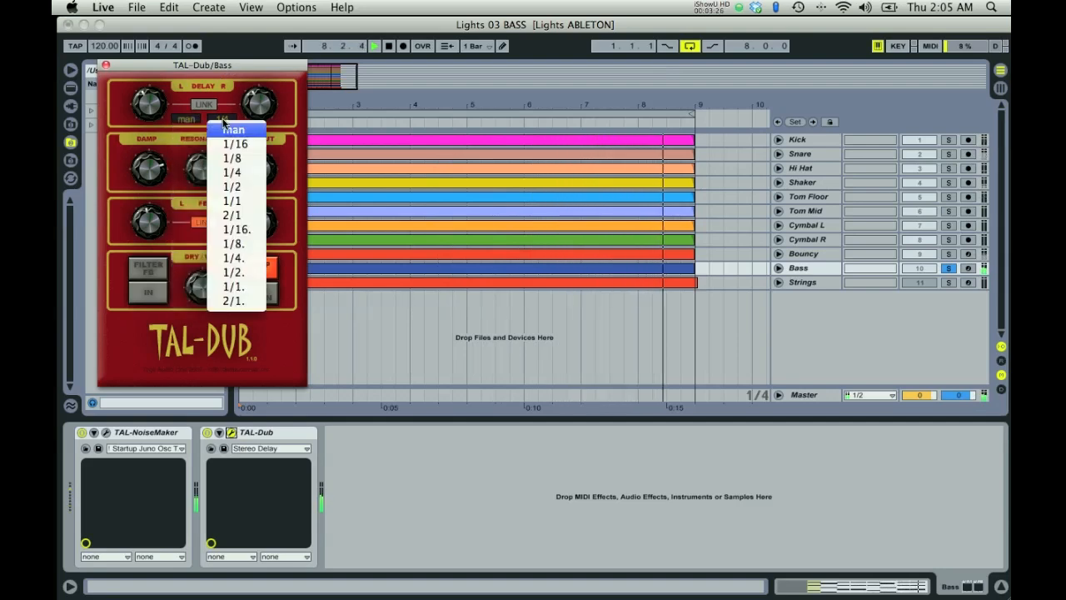
{"action": "left_click", "coordinate": [225, 131]}
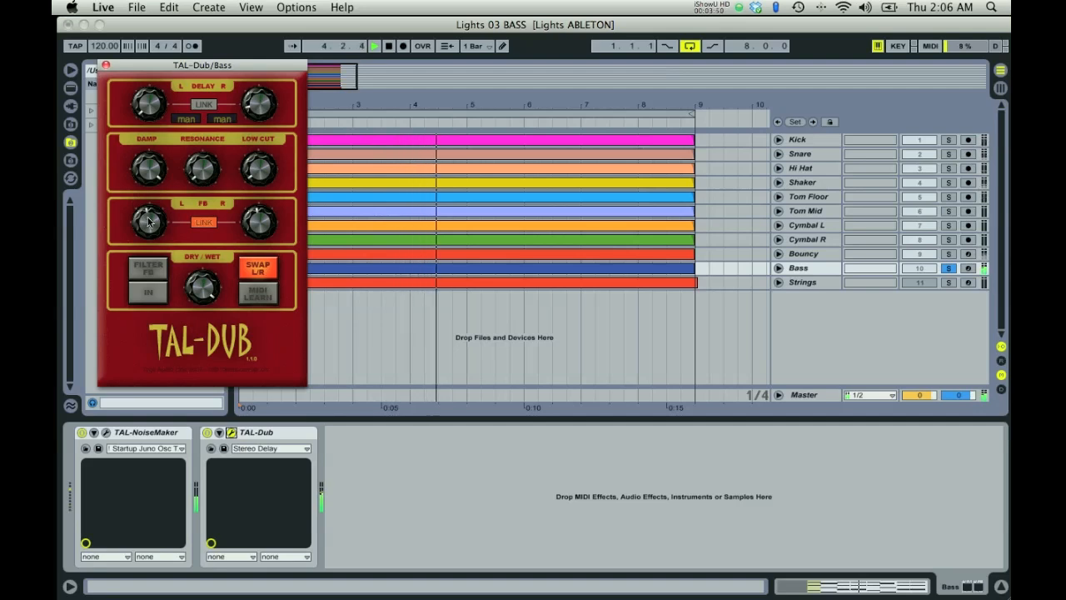
- Lower TAL-Dub's linked feedback, close its editor, and switch the delay off and on to compare the bass sound
{"action": "left_click_drag", "start_coordinate": [148, 221], "coordinate": [144, 274]}
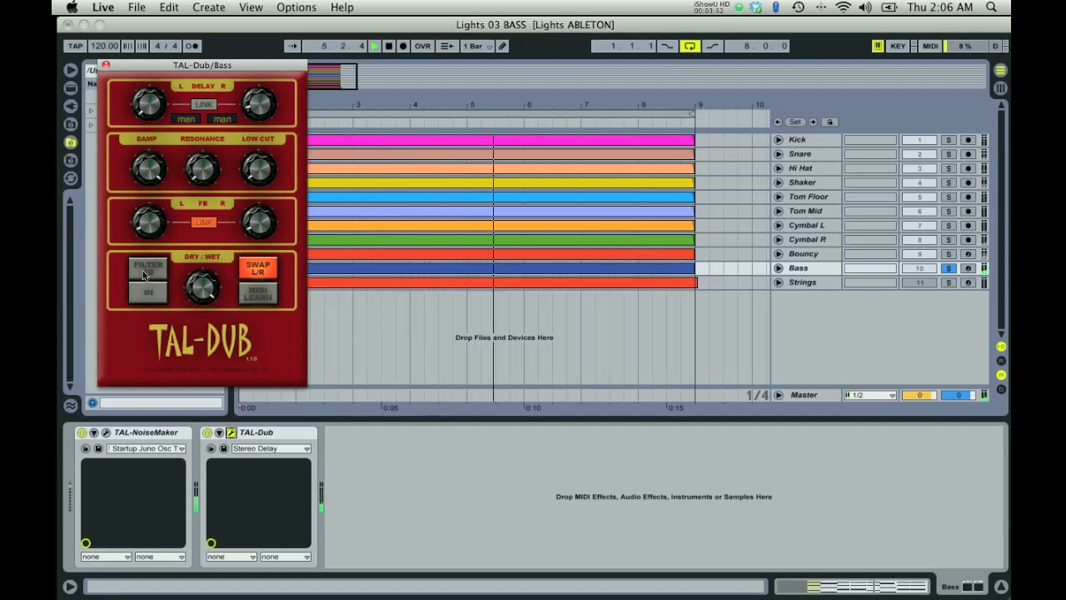
{"action": "mouse_move", "coordinate": [142, 250]}
{"action": "left_mouse_down"}
{"action": "mouse_move", "coordinate": [146, 204]}
{"action": "mouse_move", "coordinate": [144, 231]}
{"action": "left_mouse_up"}
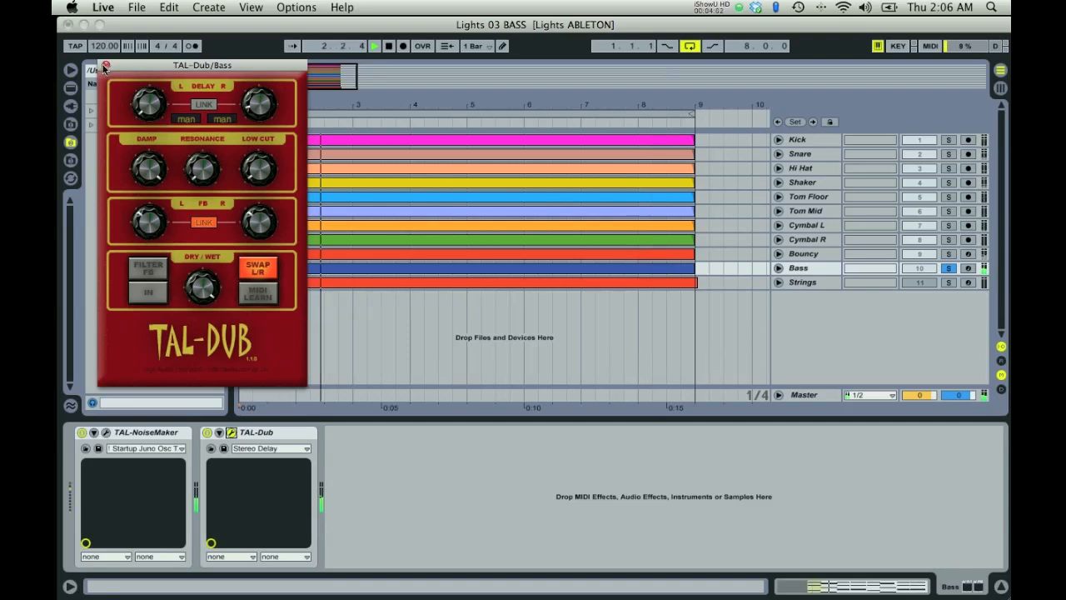
{"action": "left_click", "coordinate": [105, 66]}
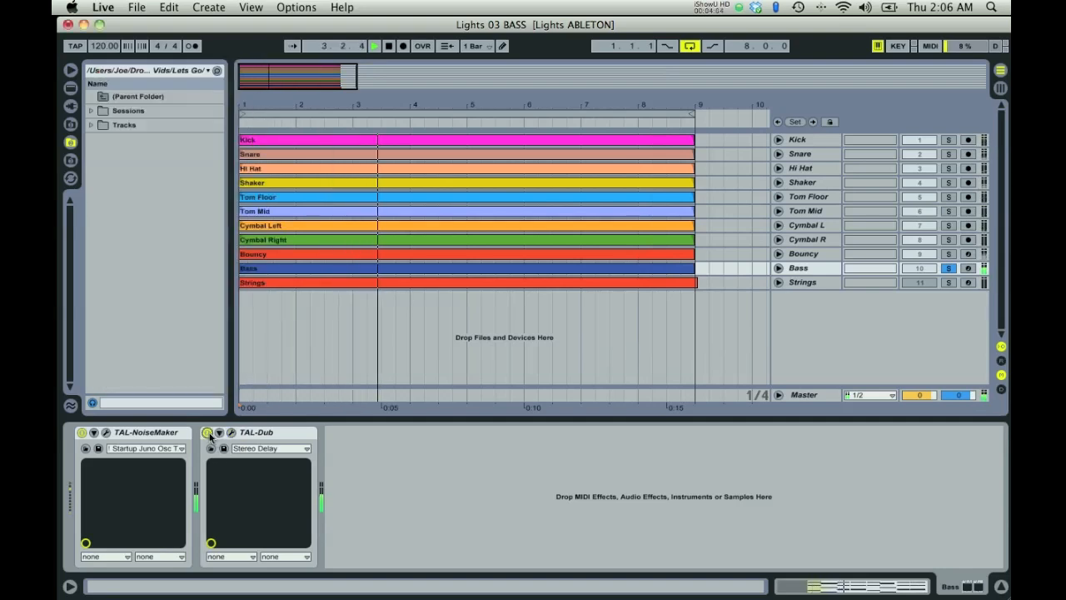
{"action": "left_click", "coordinate": [208, 433]}
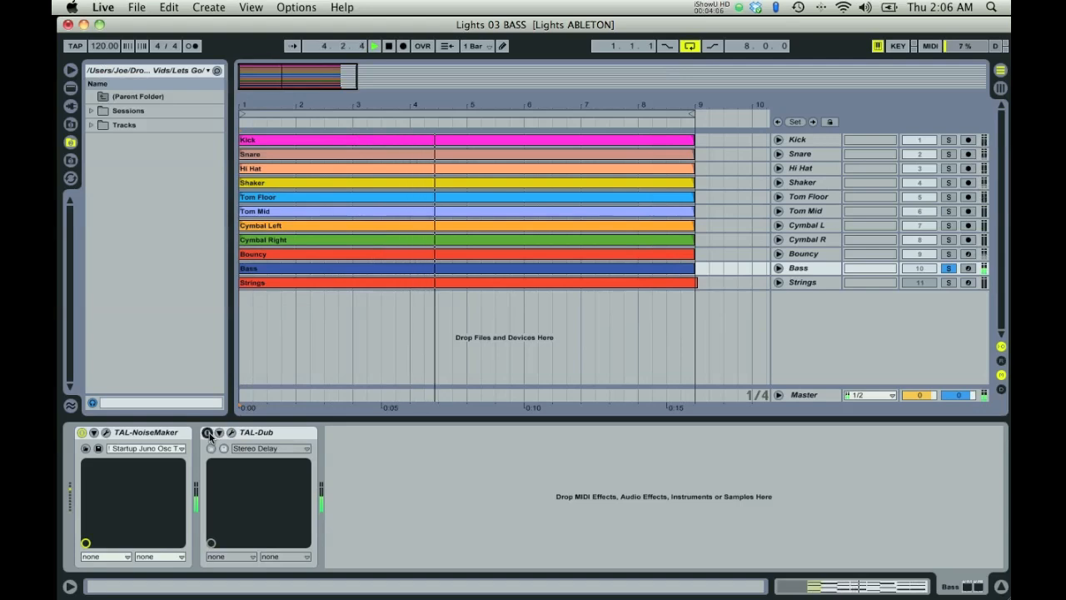
{"action": "left_click", "coordinate": [207, 434]}
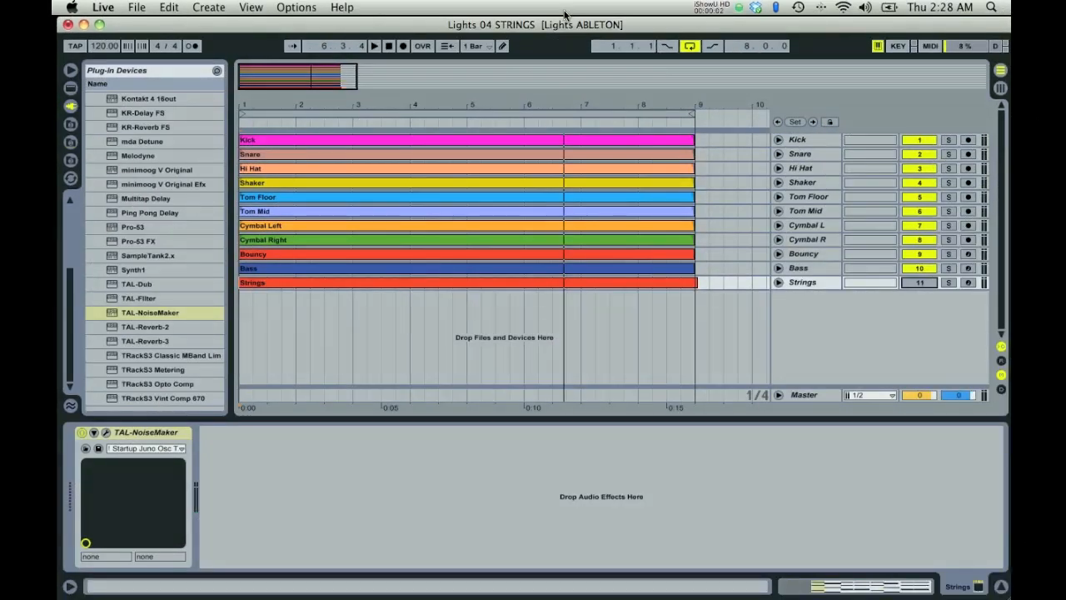
- Stop playback, activate the Strings track, open its TAL-NoiseMaker editor, and lower the master volume to about -26 dB
{"action": "key", "text": "space"}
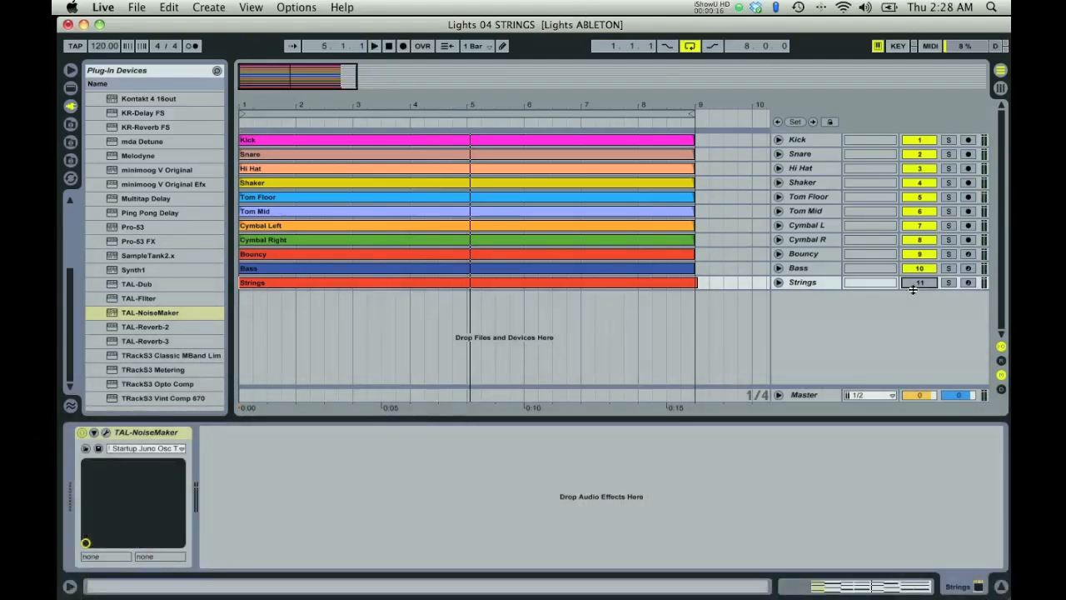
{"action": "left_click", "coordinate": [922, 284]}
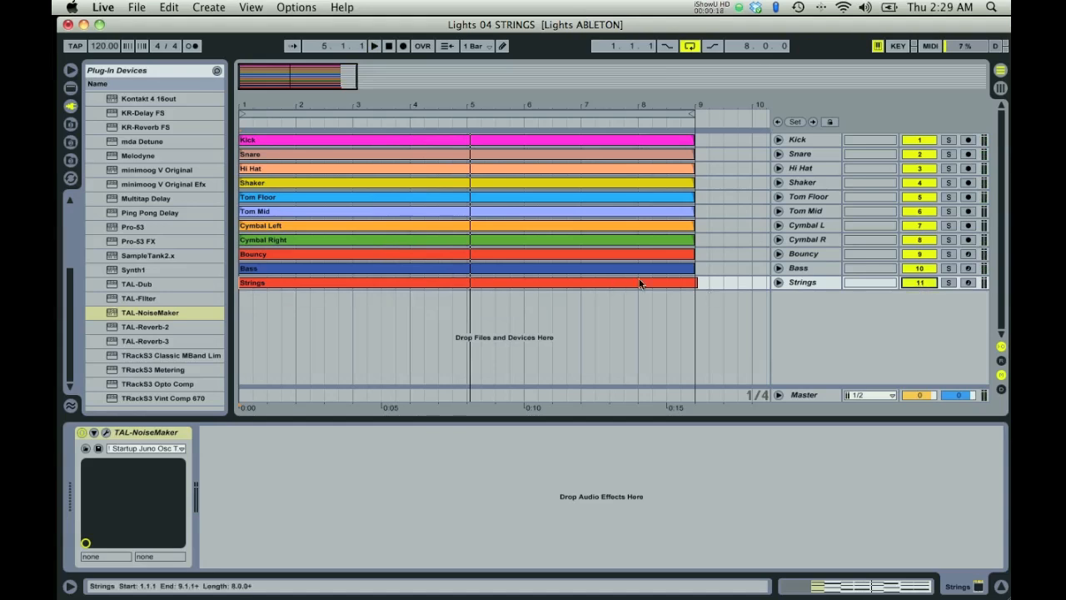
{"action": "left_click", "coordinate": [805, 285]}
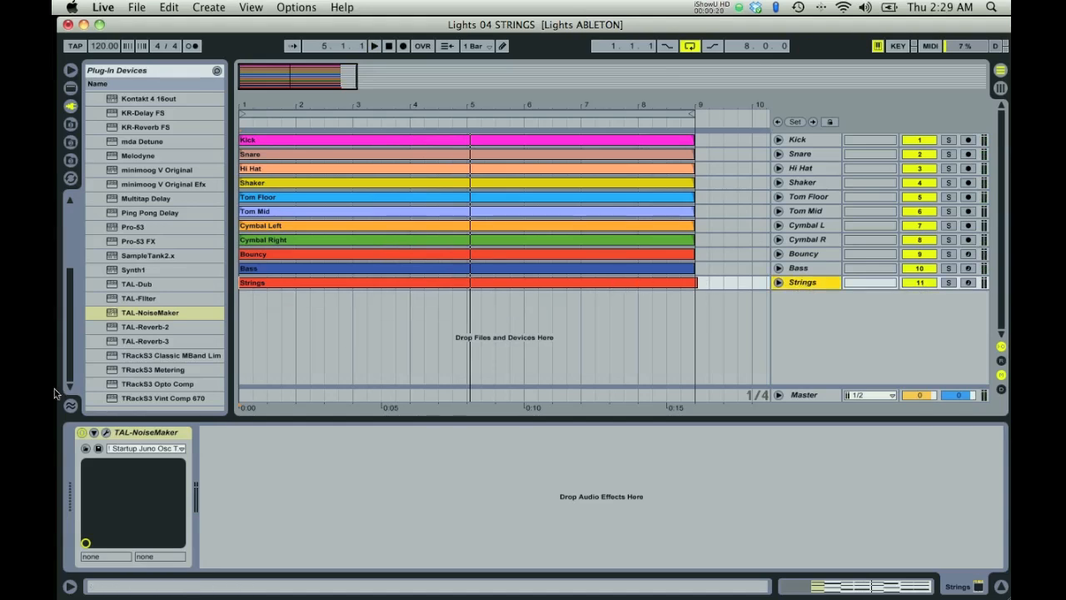
{"action": "left_click", "coordinate": [106, 435]}
{"action": "left_click_drag", "start_coordinate": [653, 143], "coordinate": [655, 202]}
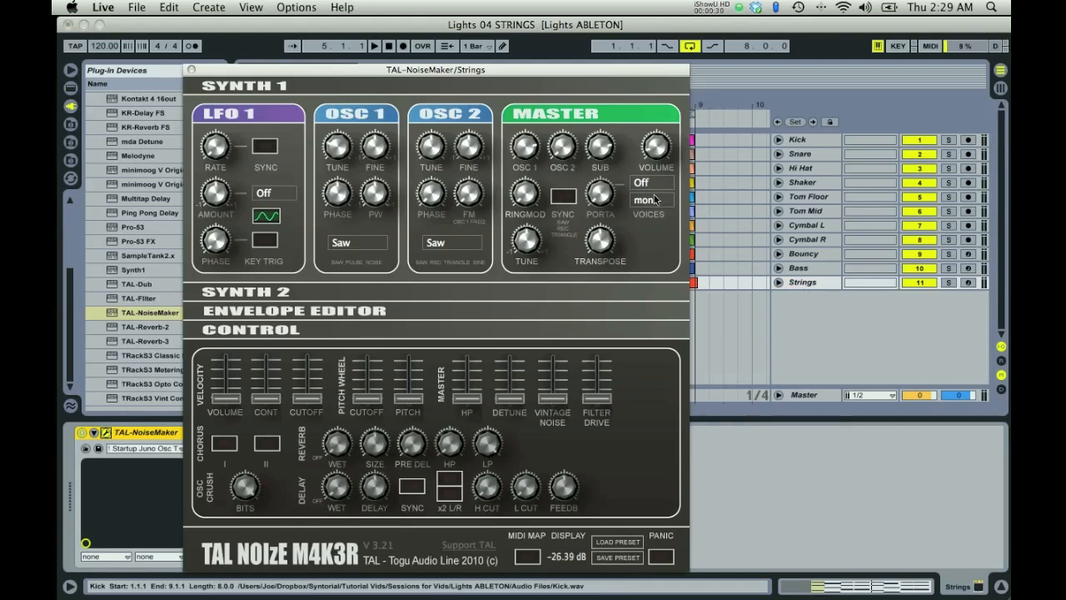
- Restart playback, solo the Strings track, and set the synth's voices to 6
{"action": "left_click", "coordinate": [813, 25]}
{"action": "key", "text": "space"}
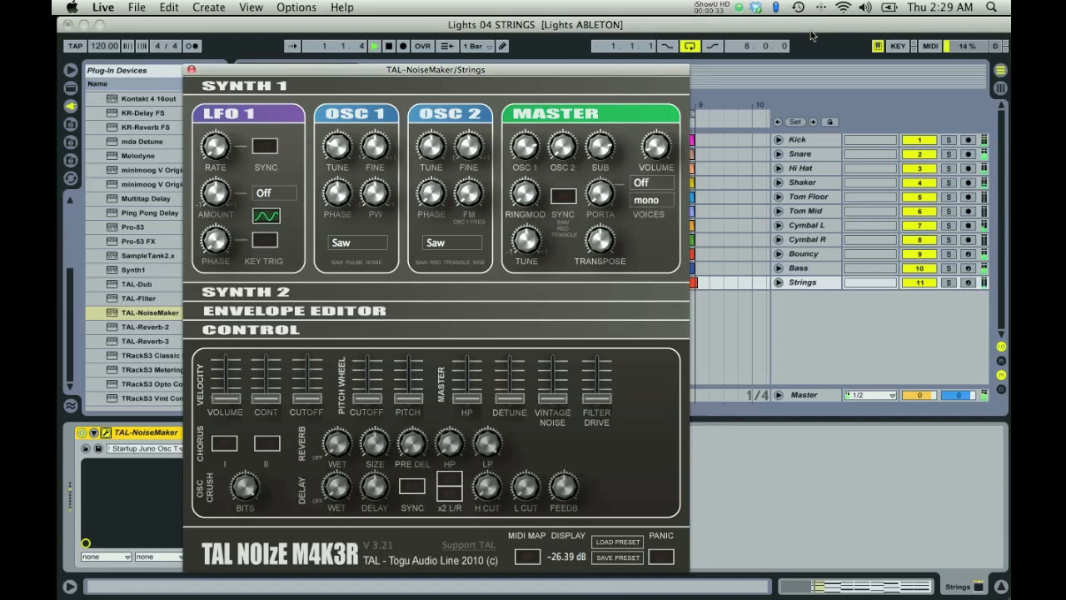
{"action": "left_click", "coordinate": [949, 283]}
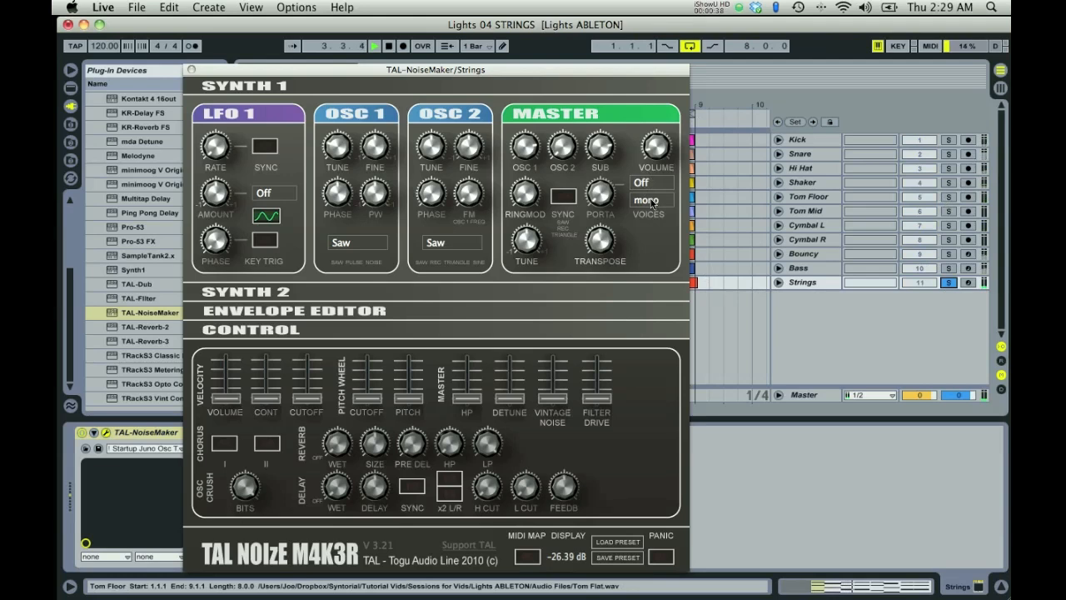
{"action": "left_click", "coordinate": [652, 202]}
{"action": "left_click", "coordinate": [653, 292]}
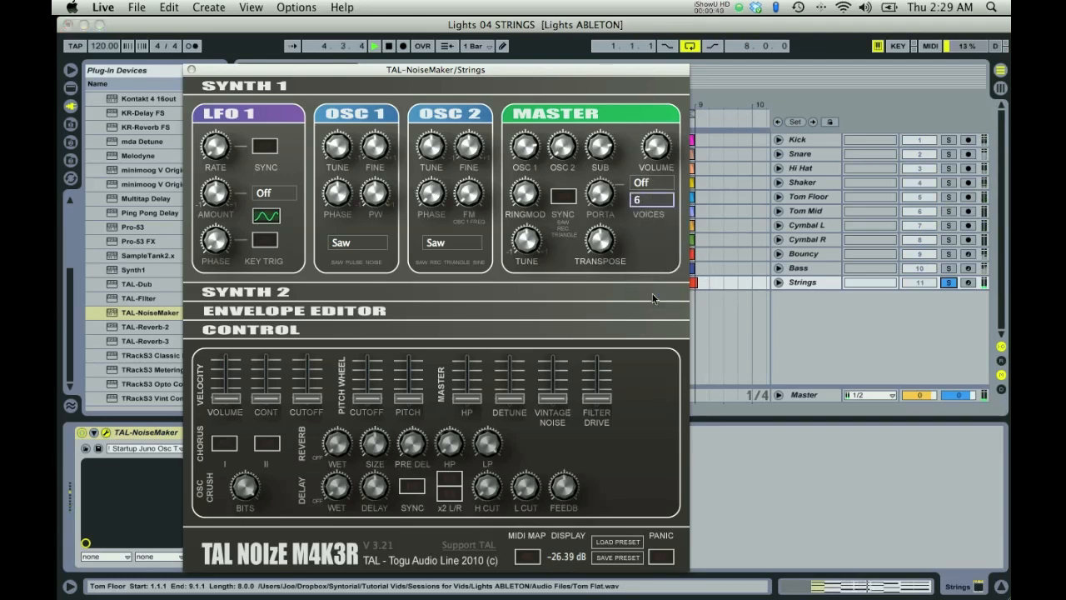
- Silence the sub oscillator at -96.00 dB and set oscillator 1's tune to 0
{"action": "left_click", "coordinate": [595, 153]}
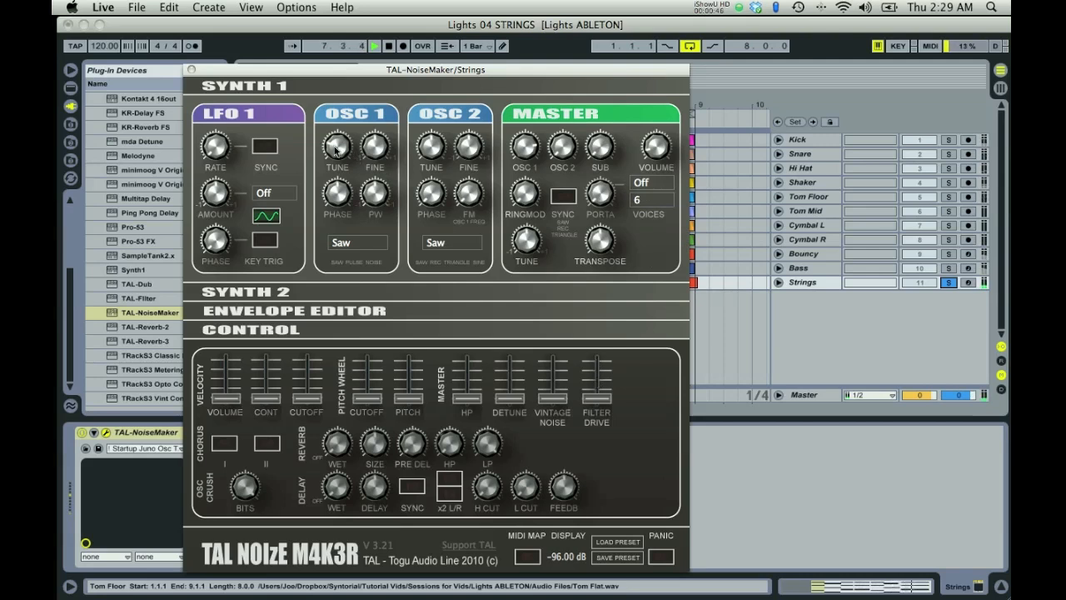
{"action": "left_click_drag", "start_coordinate": [335, 150], "coordinate": [340, 88]}
{"action": "left_click_drag", "start_coordinate": [338, 96], "coordinate": [338, 98]}
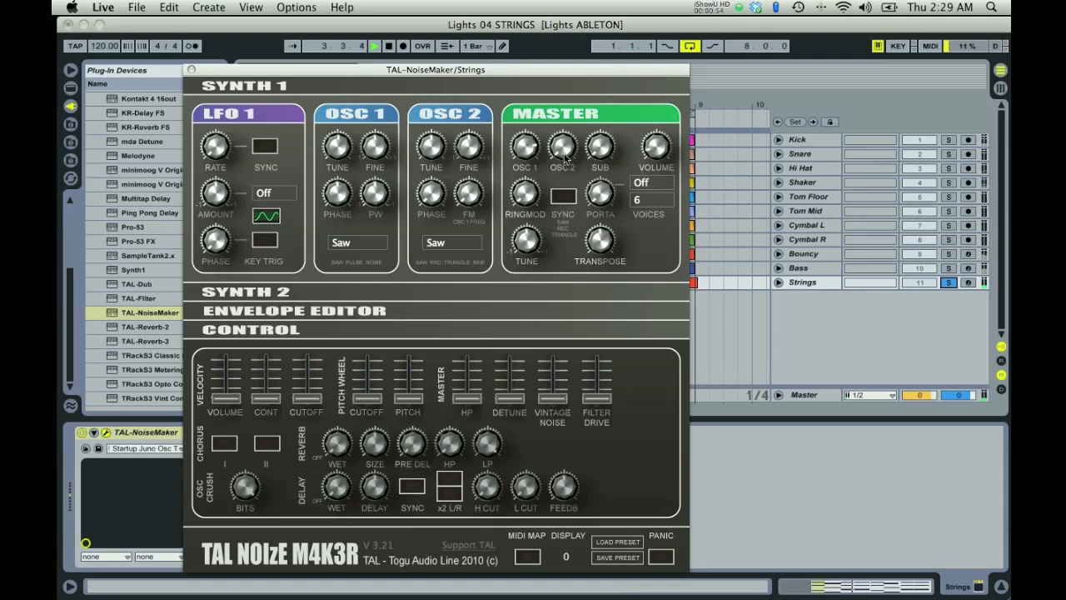
- Raise oscillator 2's level in the master section and detune its fine tuning to about -0.10
{"action": "left_click_drag", "start_coordinate": [565, 157], "coordinate": [571, 130]}
{"action": "left_click", "coordinate": [473, 149]}
{"action": "left_click_drag", "start_coordinate": [474, 153], "coordinate": [476, 157]}
- Set the amp envelope's release to 0.52 and change the filter type to BP 12dB
{"action": "left_click", "coordinate": [320, 294]}
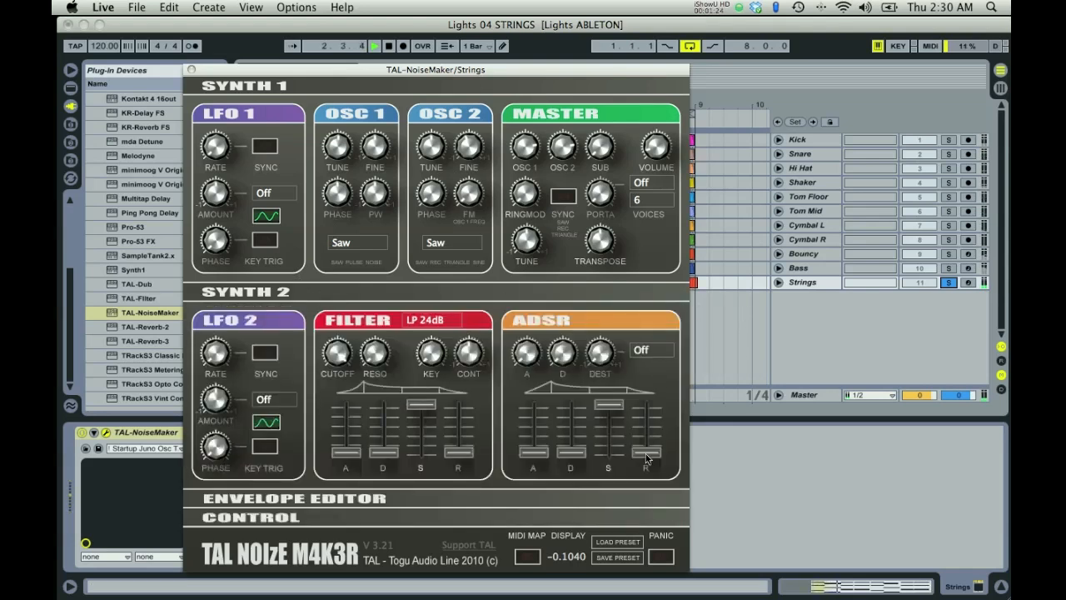
{"action": "left_click_drag", "start_coordinate": [646, 457], "coordinate": [662, 357]}
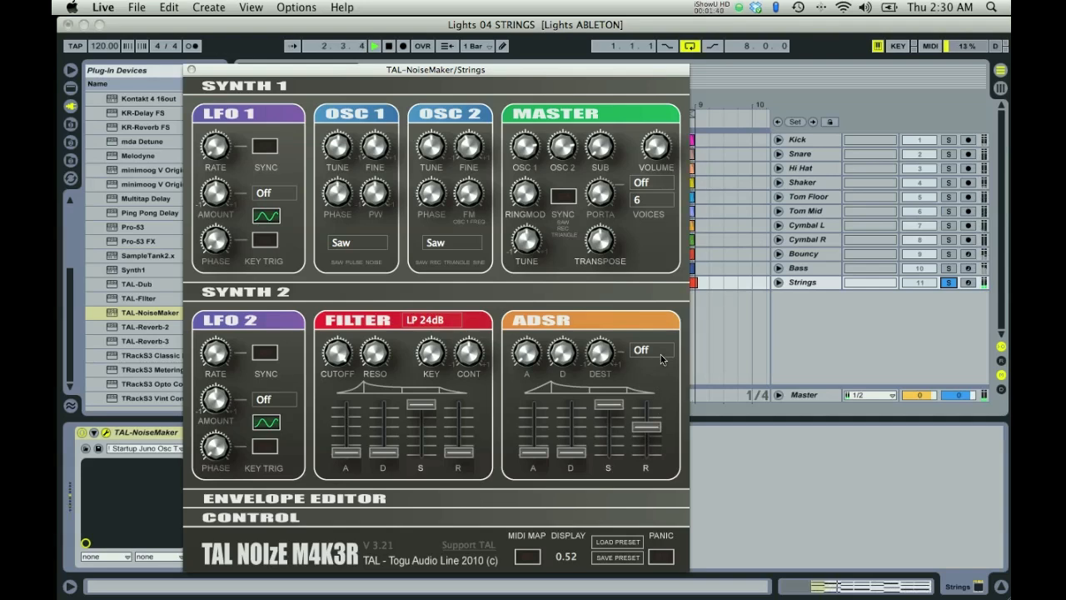
{"action": "left_click", "coordinate": [435, 324]}
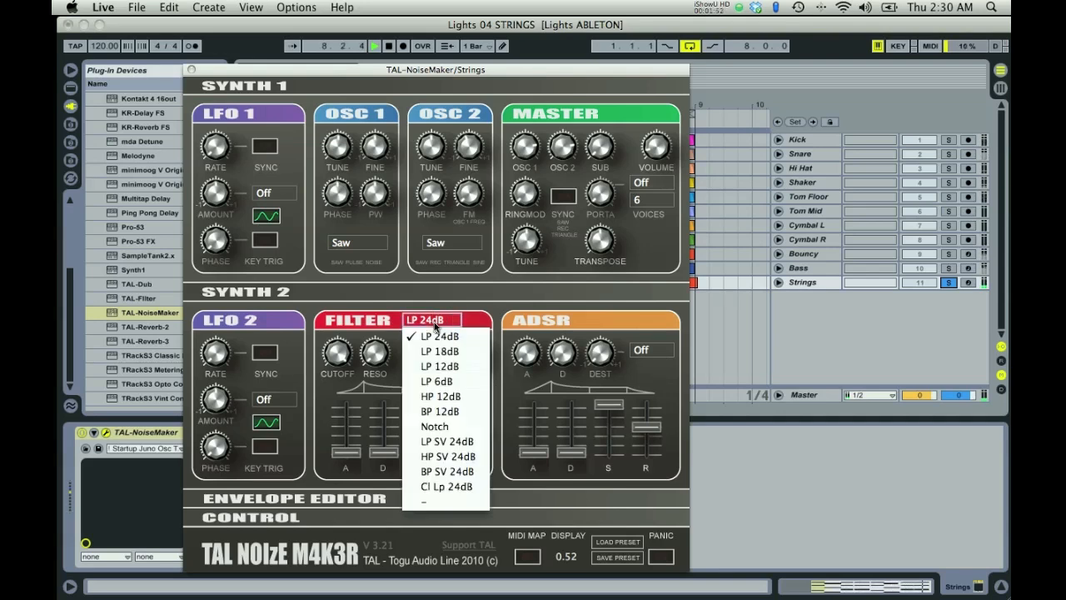
{"action": "left_click", "coordinate": [457, 411]}
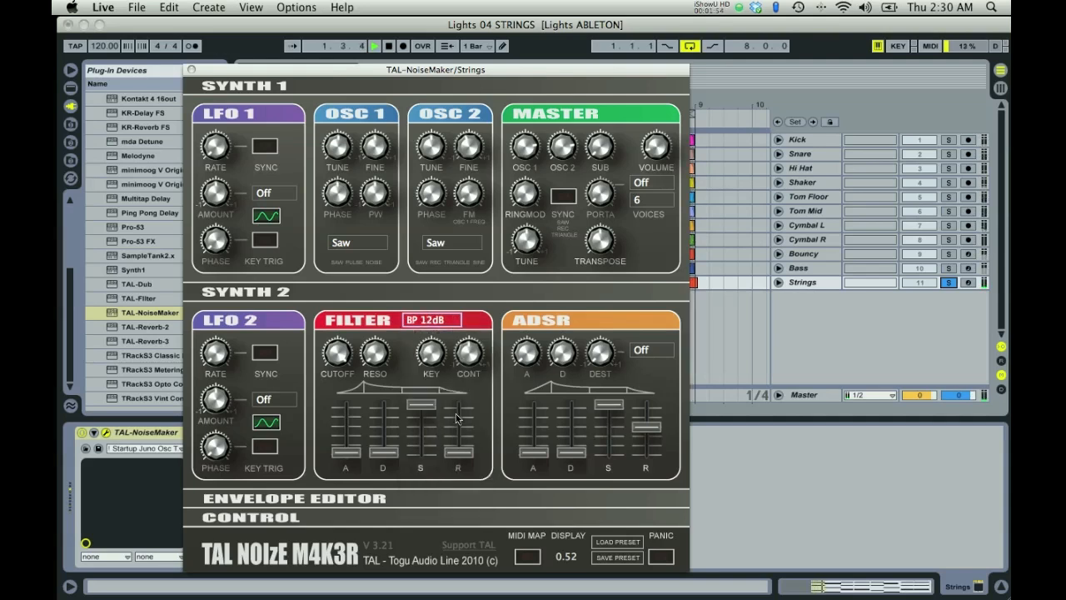
- Lower the filter cutoff to 0.55 and then further, and raise the filter envelope contour amount
{"action": "left_click_drag", "start_coordinate": [332, 364], "coordinate": [345, 440]}
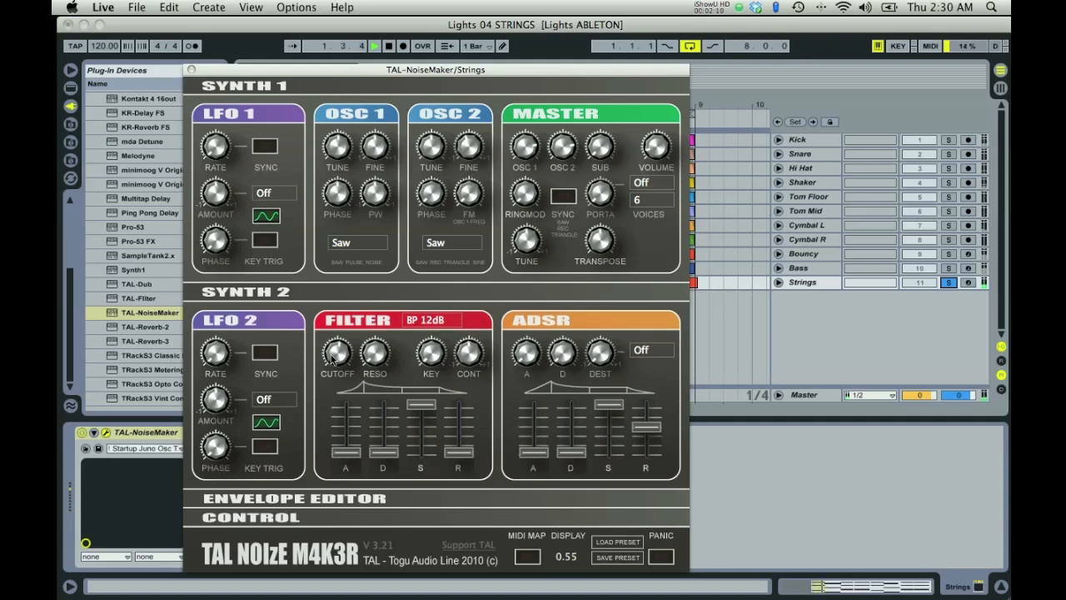
{"action": "left_click_drag", "start_coordinate": [332, 359], "coordinate": [342, 557]}
{"action": "left_click_drag", "start_coordinate": [472, 360], "coordinate": [466, 296]}
- Set the filter envelope's sustain to 0.00, its decay to about 0.58, and its release to 0.59
{"action": "left_click_drag", "start_coordinate": [417, 413], "coordinate": [412, 599]}
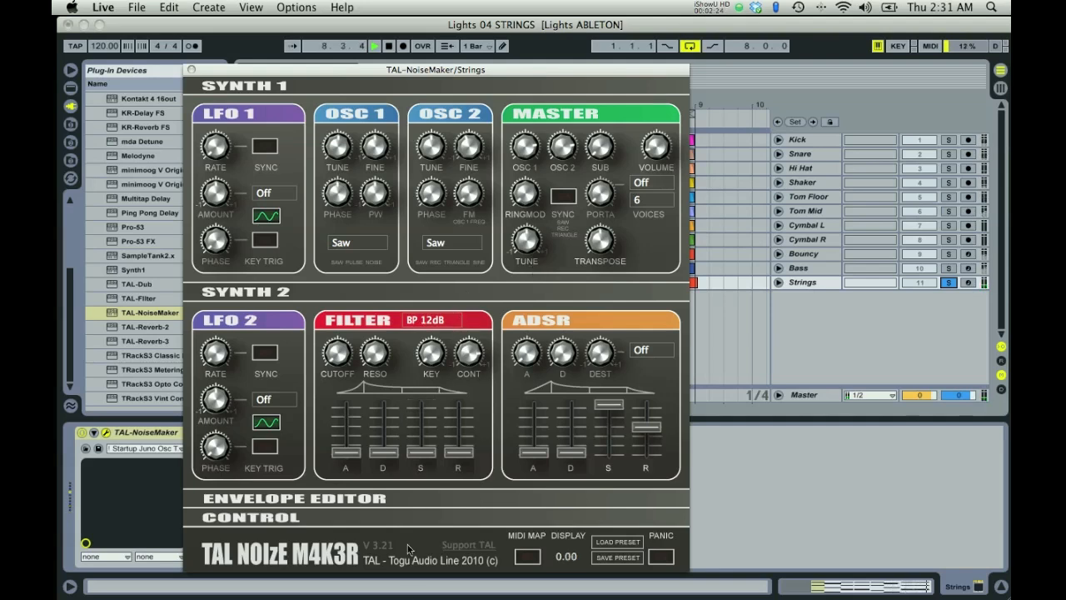
{"action": "left_click_drag", "start_coordinate": [389, 454], "coordinate": [387, 344]}
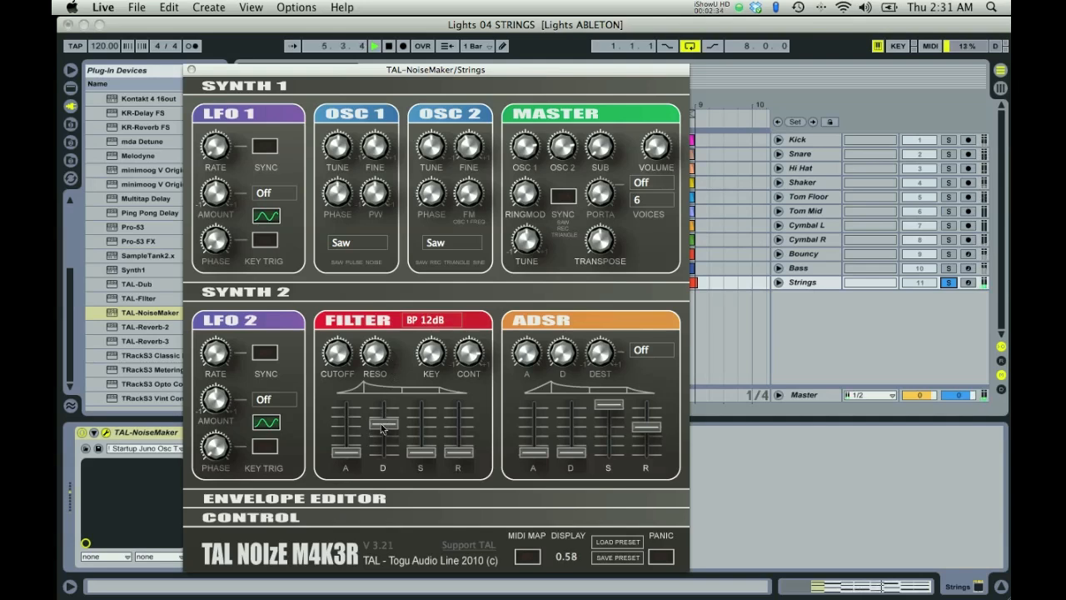
{"action": "left_click_drag", "start_coordinate": [381, 428], "coordinate": [382, 427]}
{"action": "left_click_drag", "start_coordinate": [457, 460], "coordinate": [465, 359]}
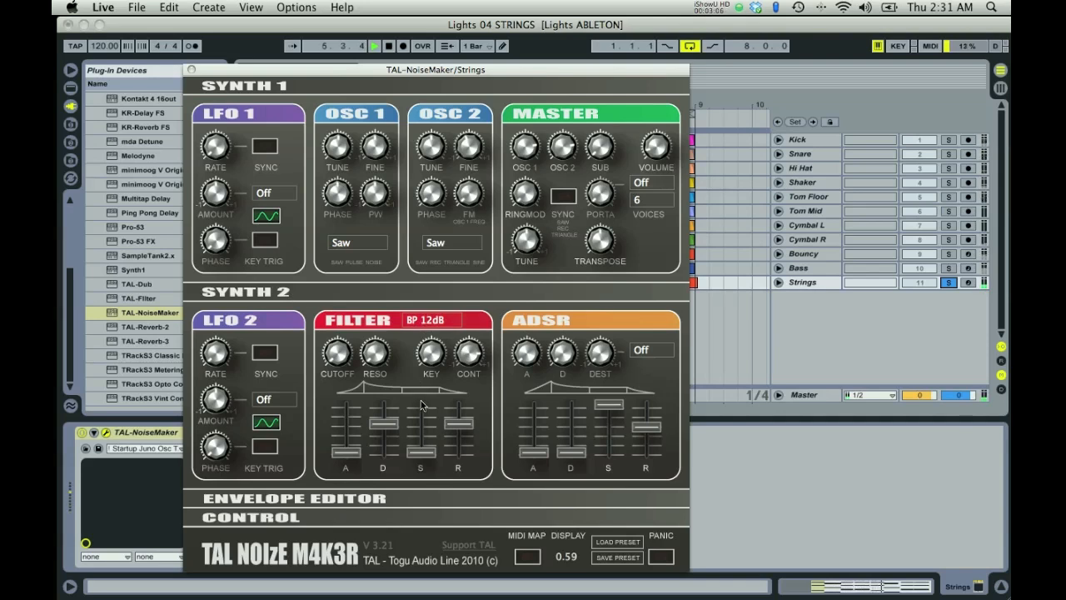
- Close the TAL-NoiseMaker editor, switch to the Session mixer, and unsolo the Strings track
{"action": "left_click", "coordinate": [193, 70]}
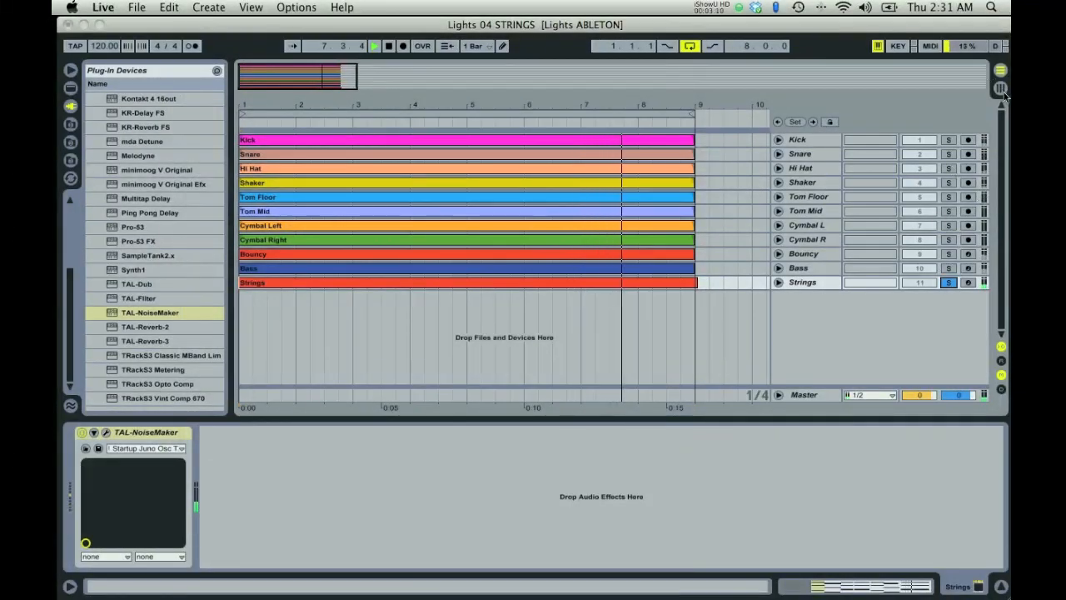
{"action": "left_click", "coordinate": [1001, 70]}
{"action": "left_click", "coordinate": [839, 389]}
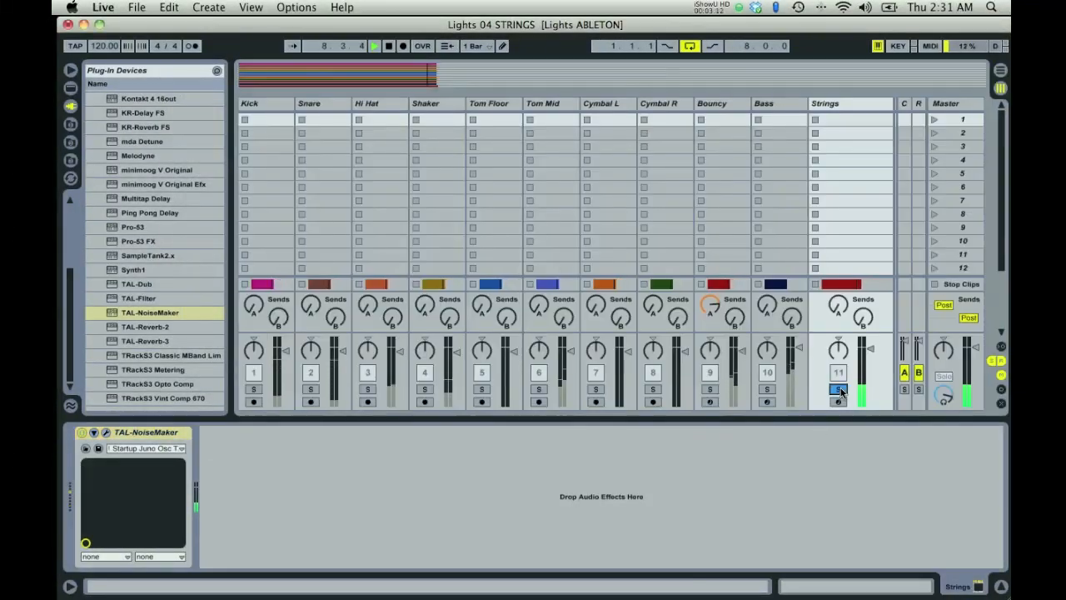
- Set the Strings track's send A (Church) to -12.0 dB and its track volume to 0.0 dB
{"action": "scroll", "coordinate": [838, 304], "scroll_direction": "up", "scroll_amount": 5}
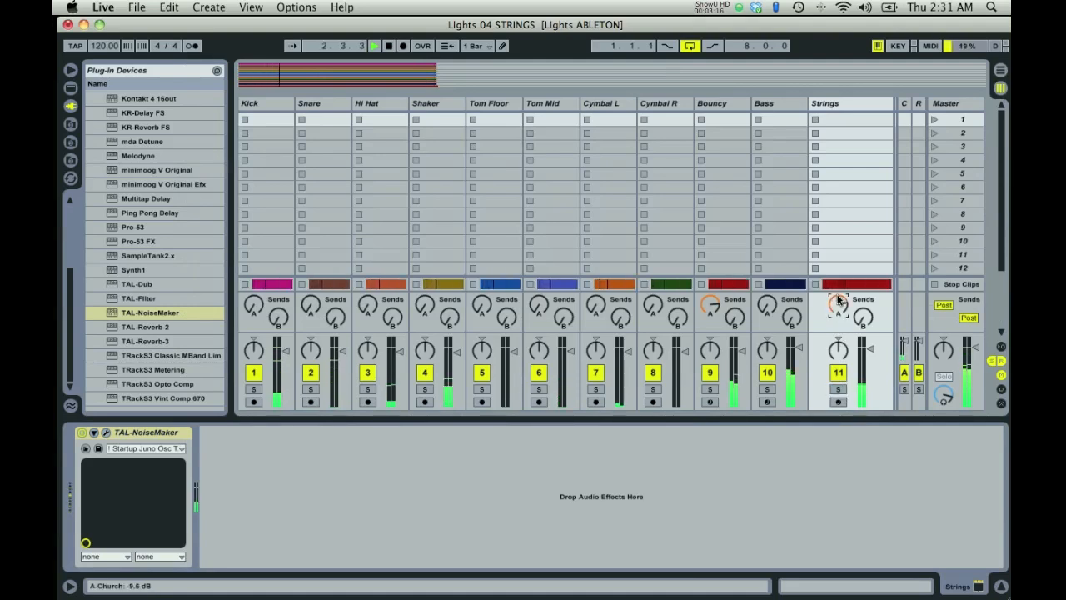
{"action": "scroll", "coordinate": [866, 353], "scroll_direction": "up", "scroll_amount": 5}
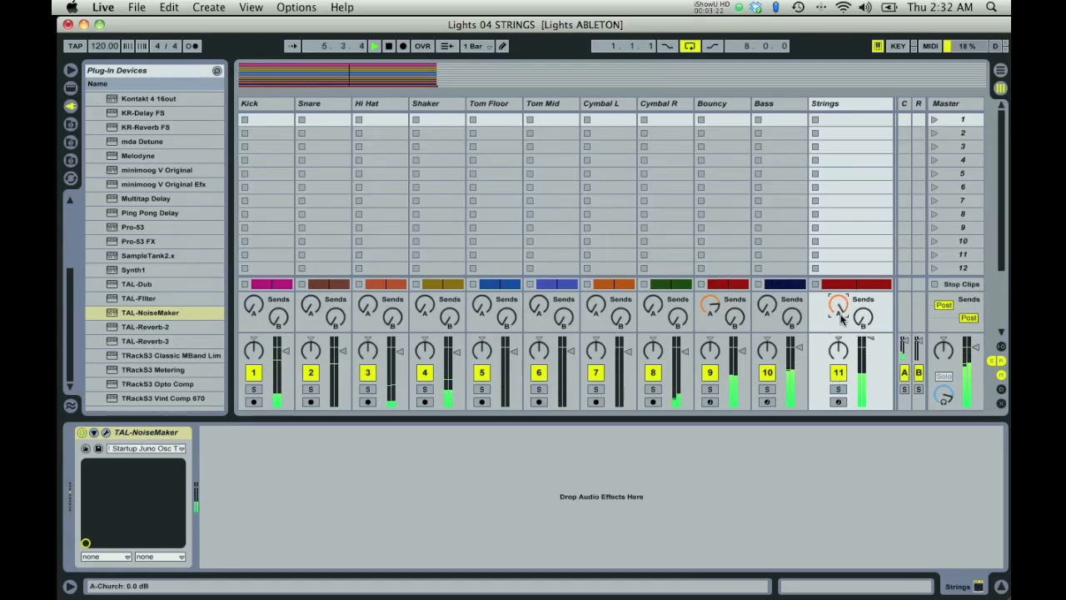
{"action": "left_click_drag", "start_coordinate": [846, 309], "coordinate": [841, 306]}
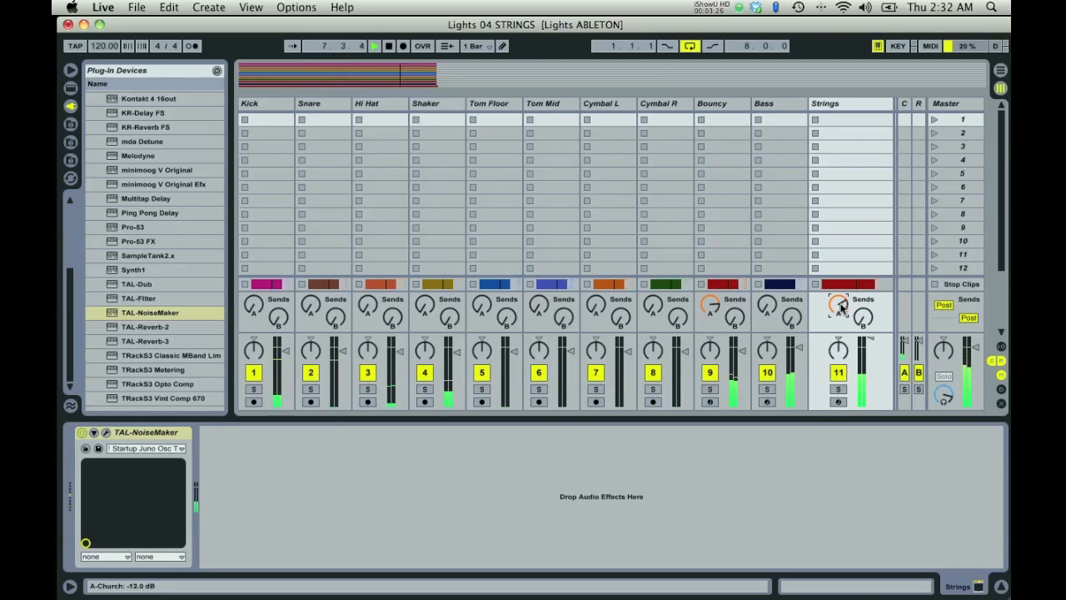
{"action": "left_click_drag", "start_coordinate": [872, 340], "coordinate": [868, 342]}
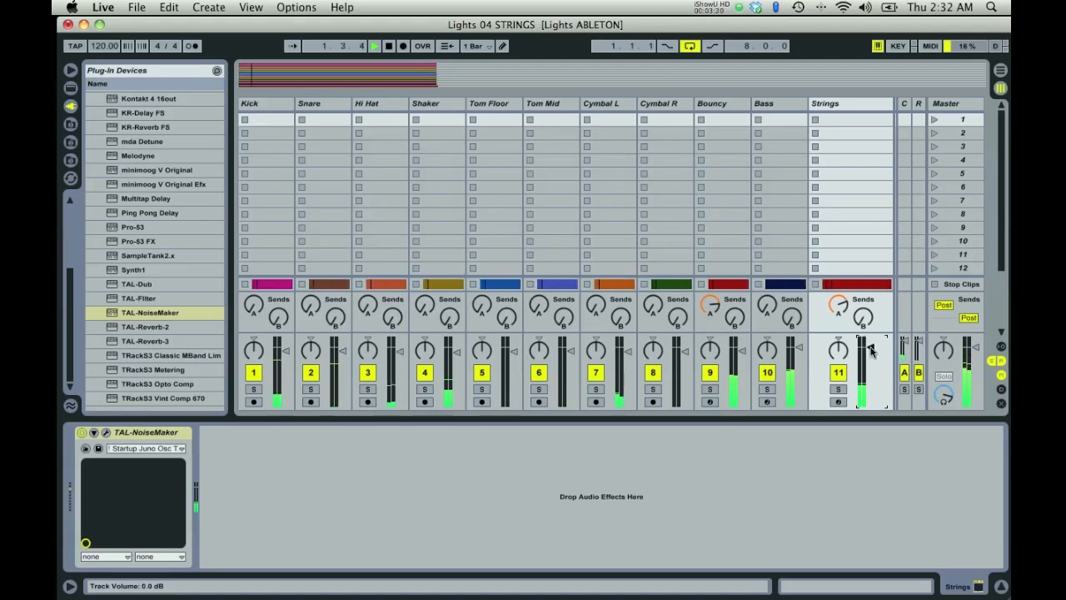